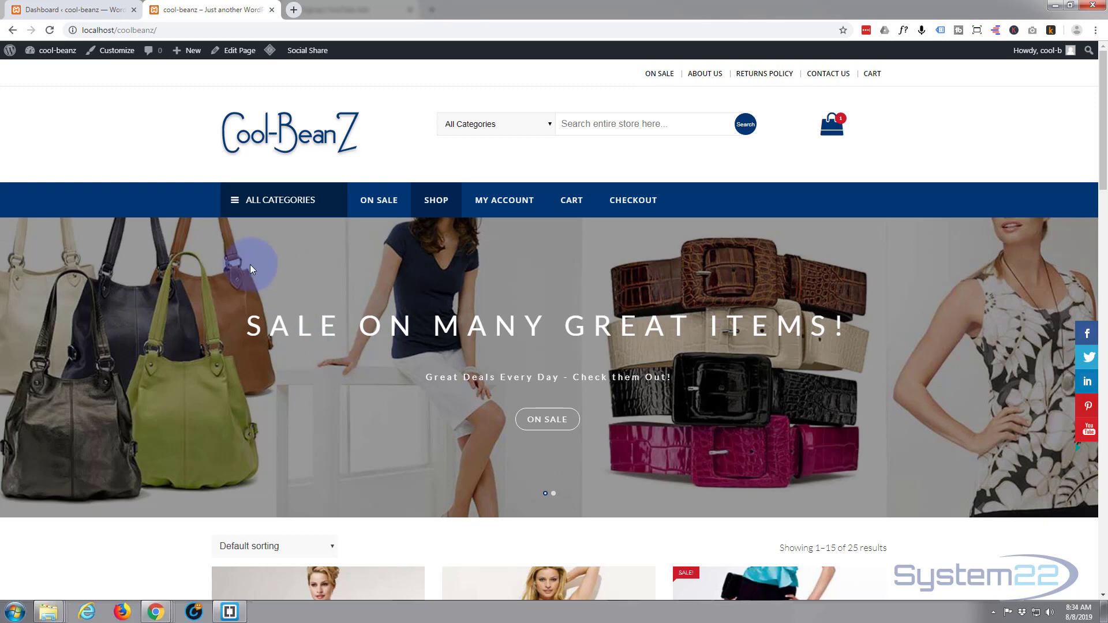
# Look over the shop's home page, from the banner slider down through the product grid.
pyautogui.scroll(-6, 250, 269)
pyautogui.scroll(-3, 252, 271)
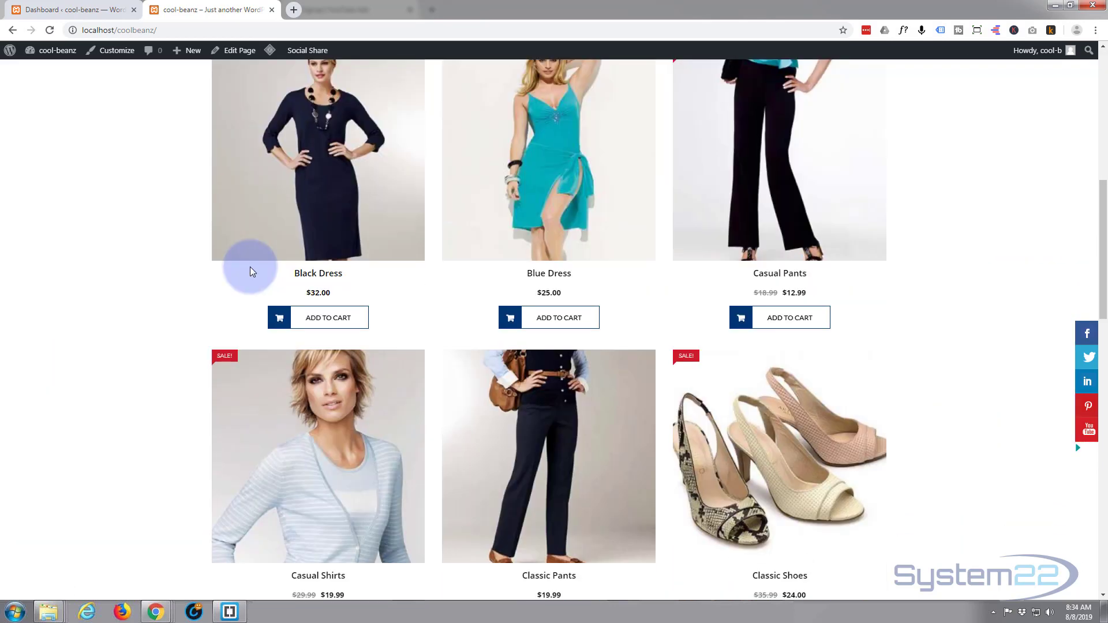
pyautogui.scroll(-10, 252, 271)
pyautogui.scroll(-5, 252, 272)
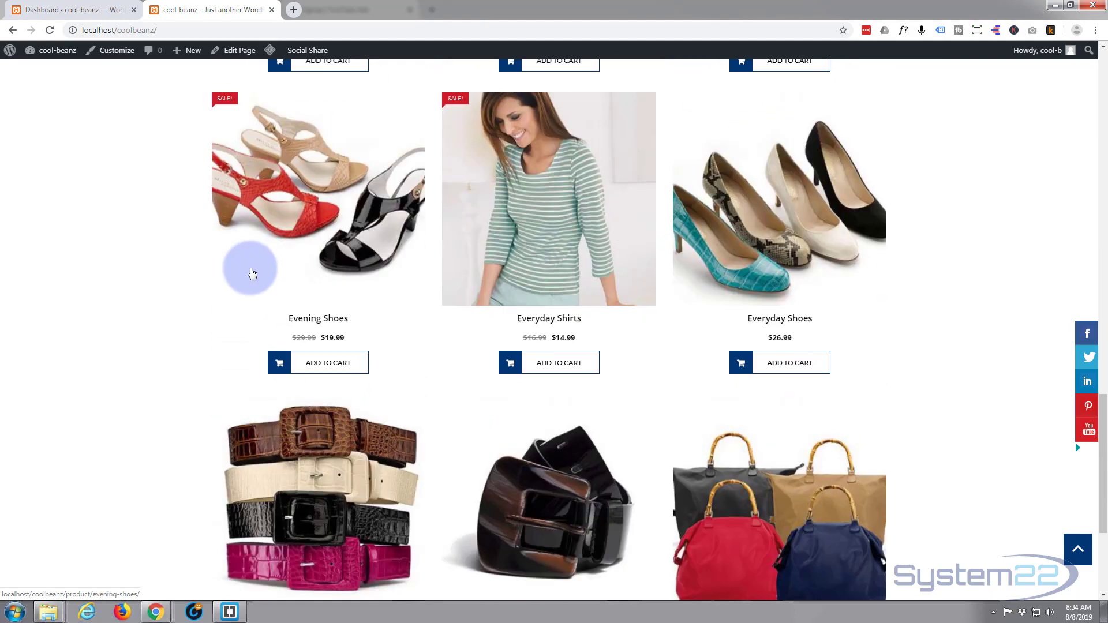
pyautogui.scroll(1, 252, 275)
pyautogui.scroll(14, 252, 274)
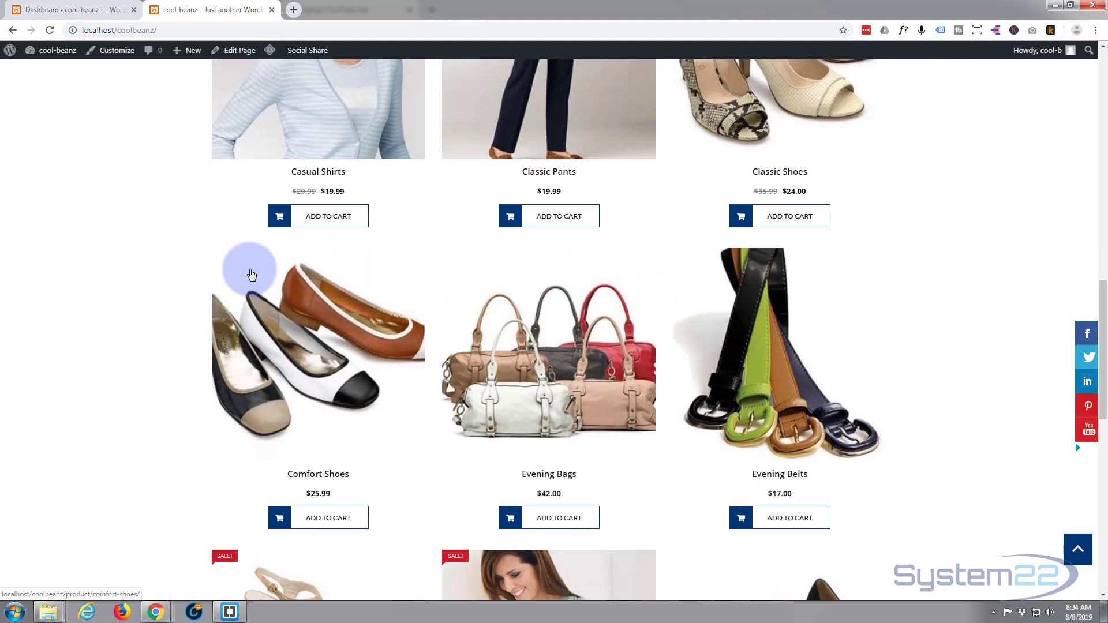
pyautogui.scroll(10, 251, 274)
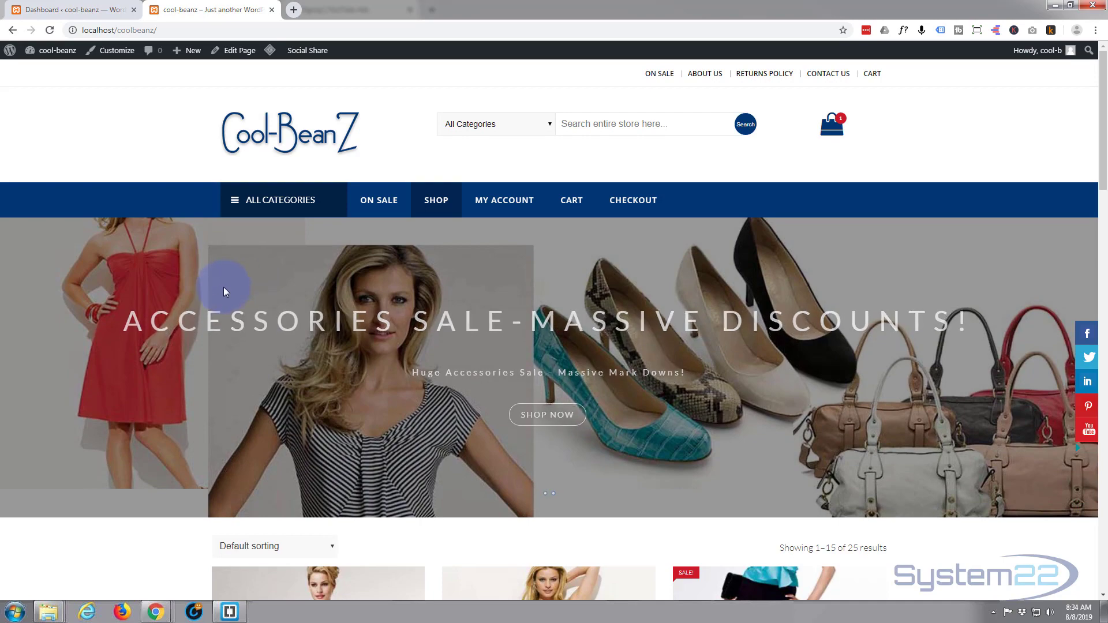
pyautogui.scroll(-2, 223, 286)
pyautogui.scroll(-6, 223, 287)
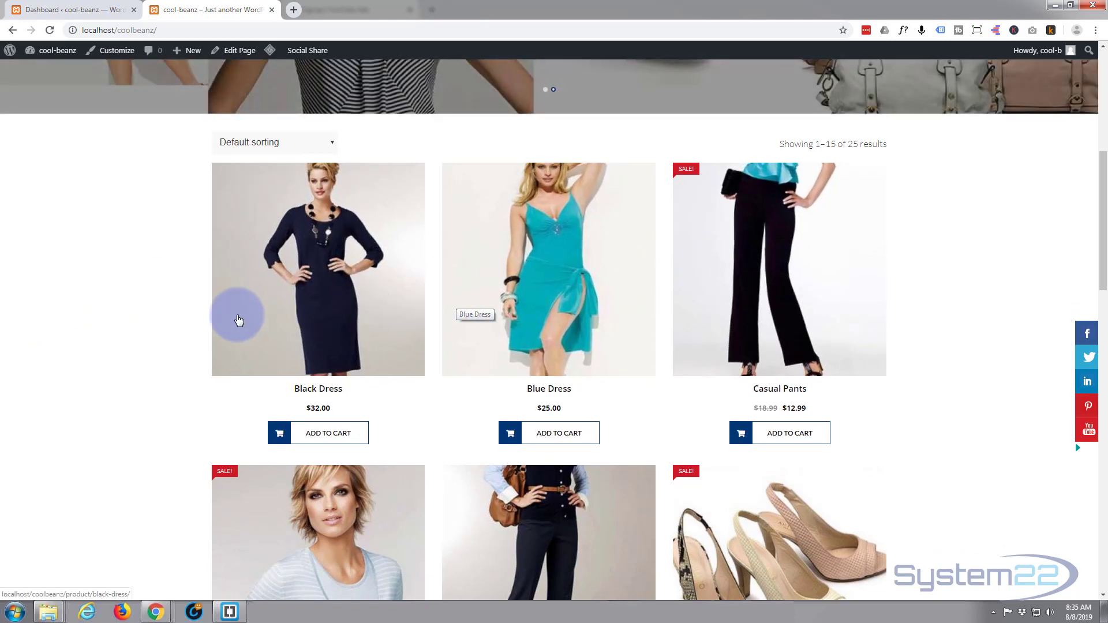
pyautogui.scroll(3, 119, 348)
pyautogui.scroll(4, 119, 349)
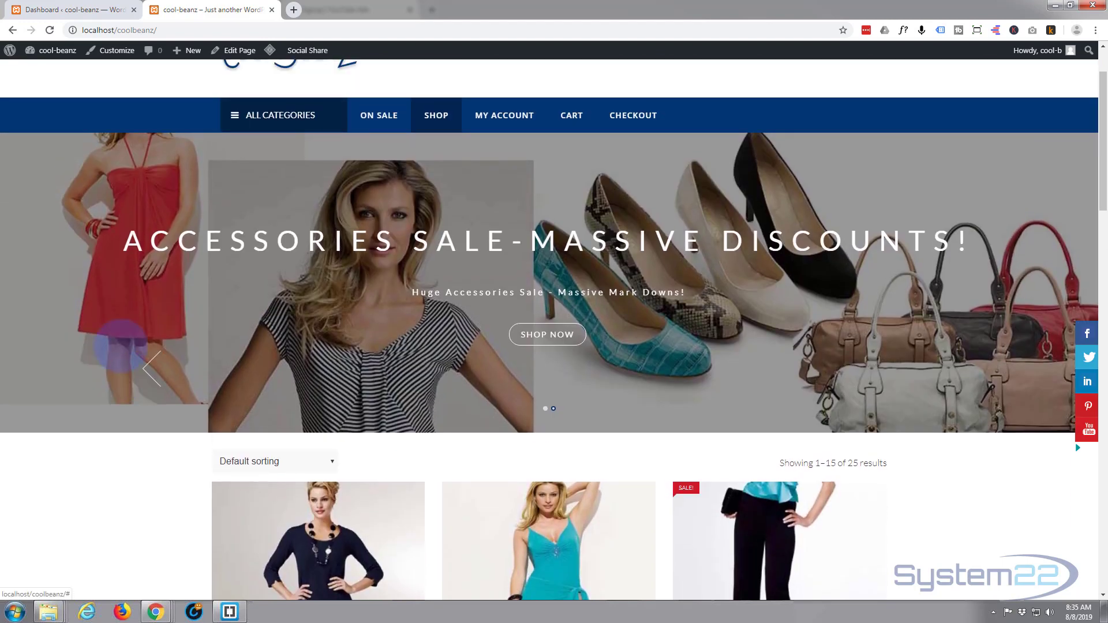
# Open the Bags product category page, followed by the Shirts category page.
pyautogui.click(271, 203)
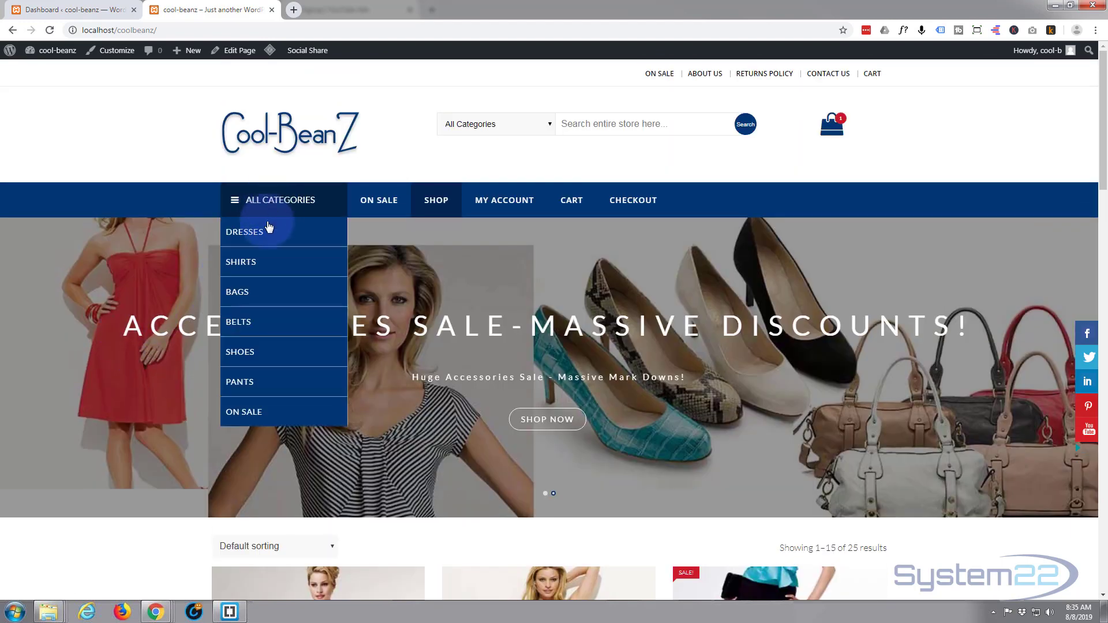
pyautogui.click(254, 293)
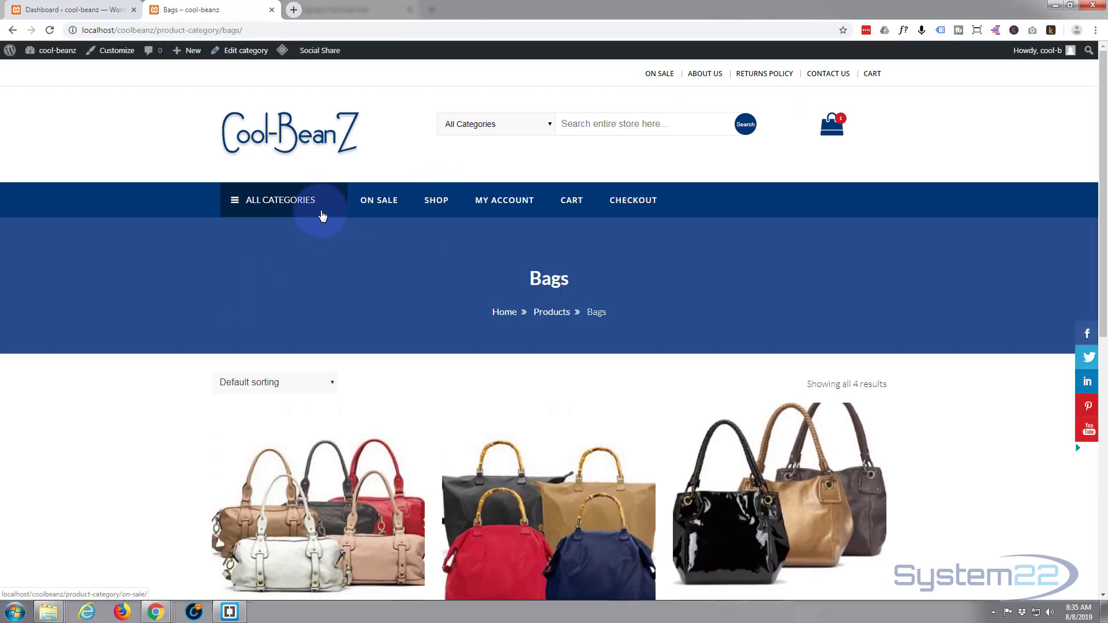
pyautogui.click(317, 209)
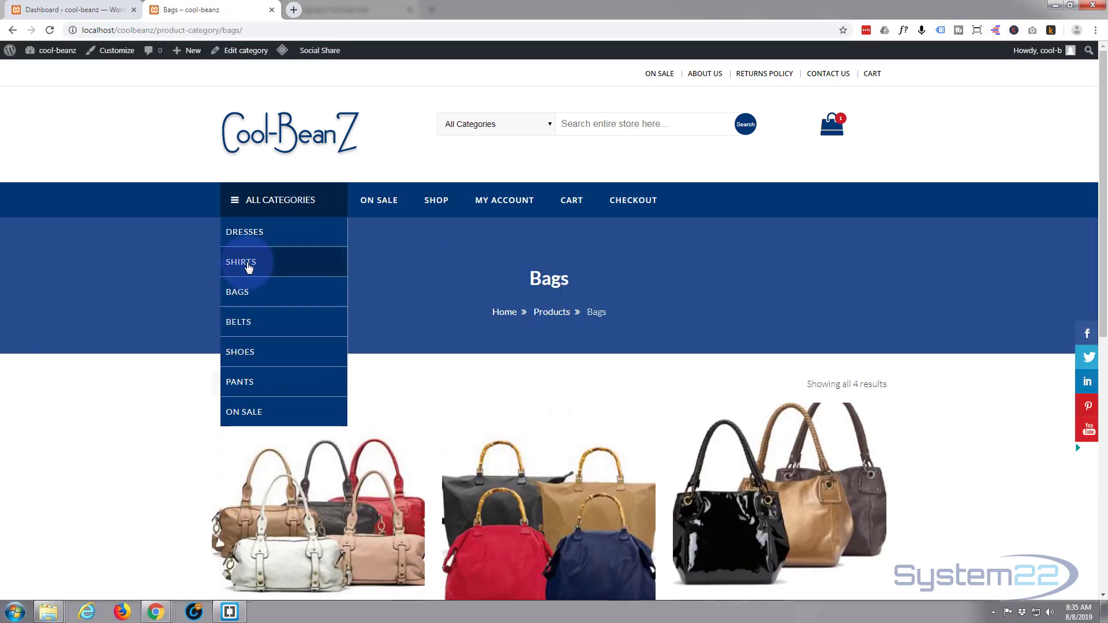
pyautogui.click(248, 265)
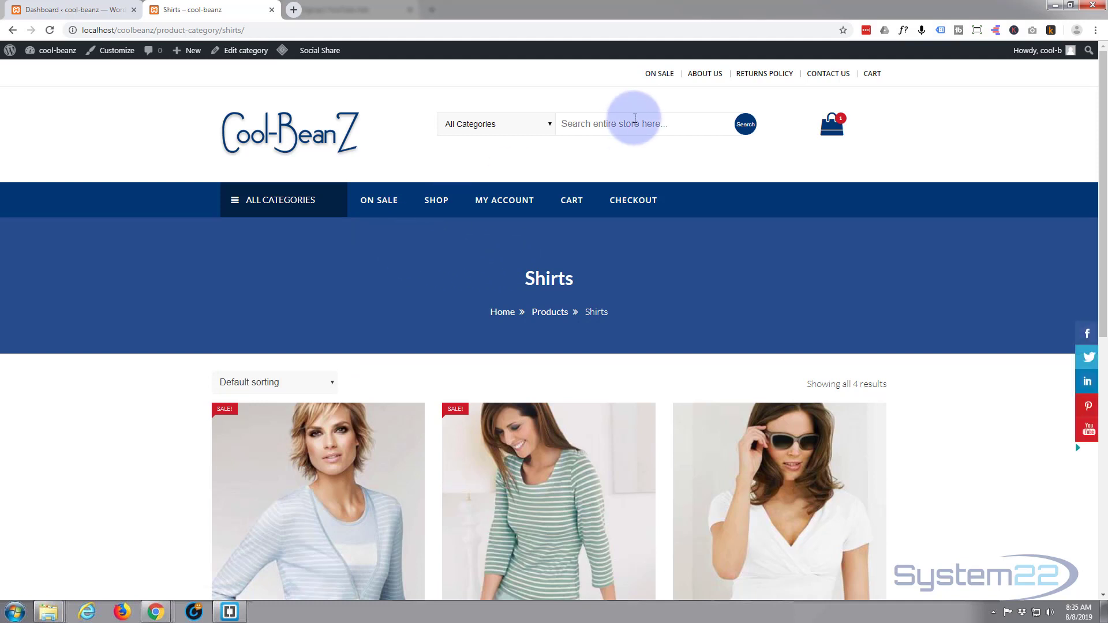
# Open the About Us page and review its content down to the mission statement.
pyautogui.click(706, 78)
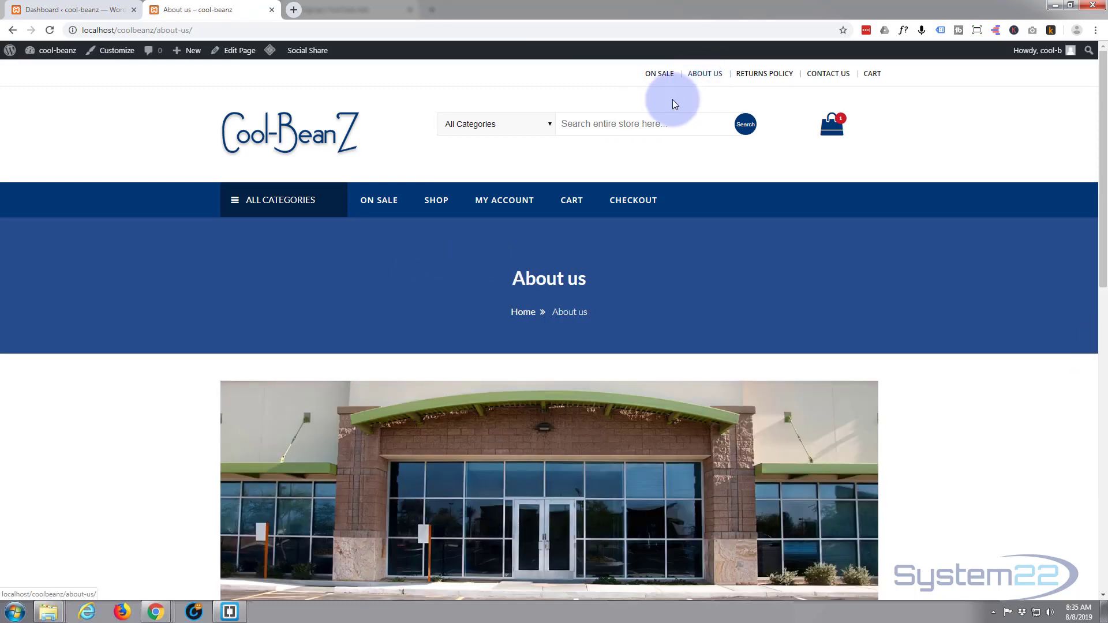
pyautogui.scroll(-5, 531, 242)
pyautogui.scroll(-7, 533, 246)
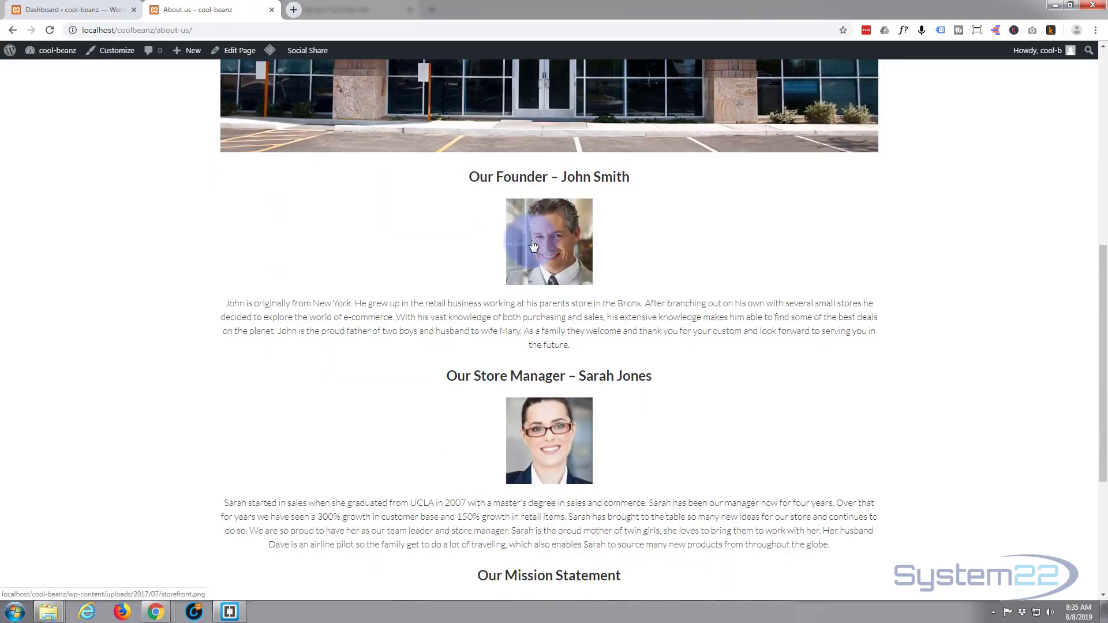
pyautogui.scroll(12, 533, 245)
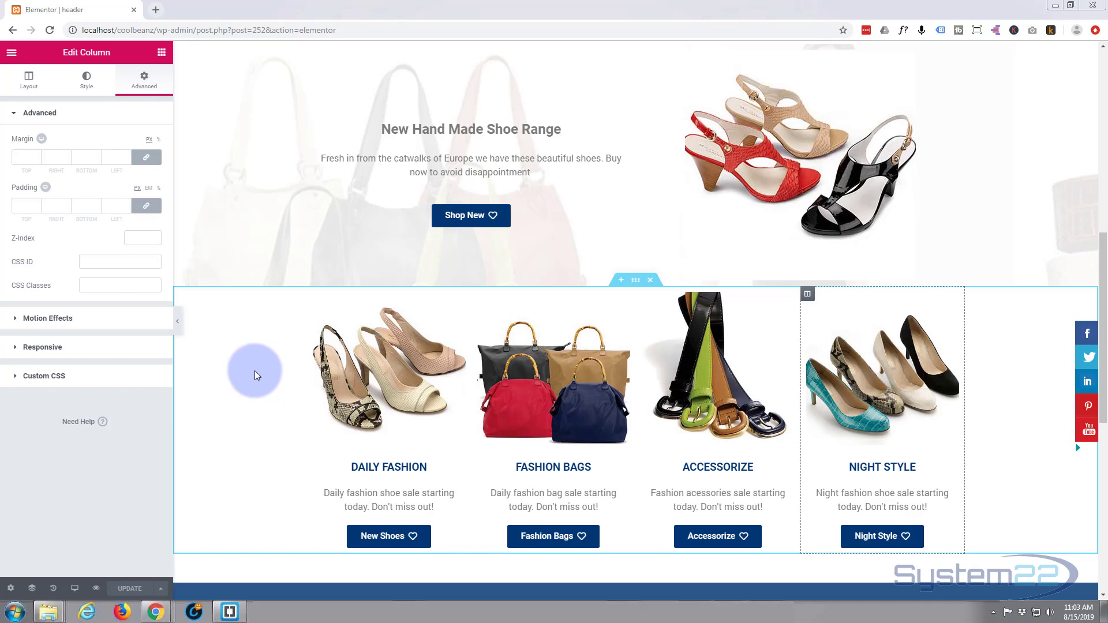
# Set both the top margin and the top padding of the blue SALE banner section to 0 px.
pyautogui.scroll(-4, 255, 371)
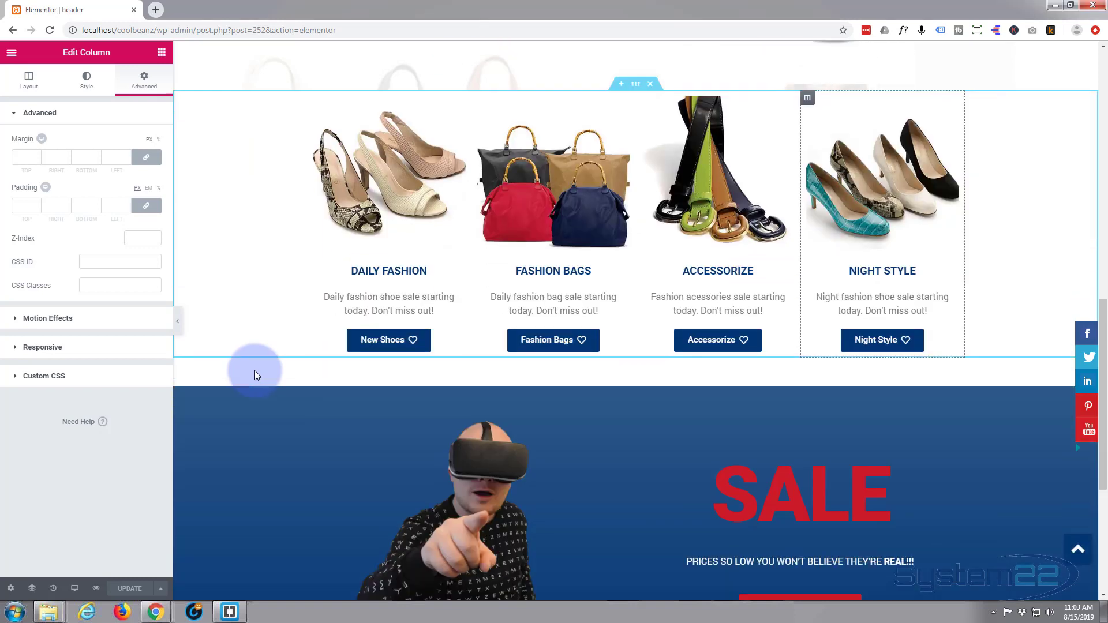
pyautogui.scroll(-3, 254, 370)
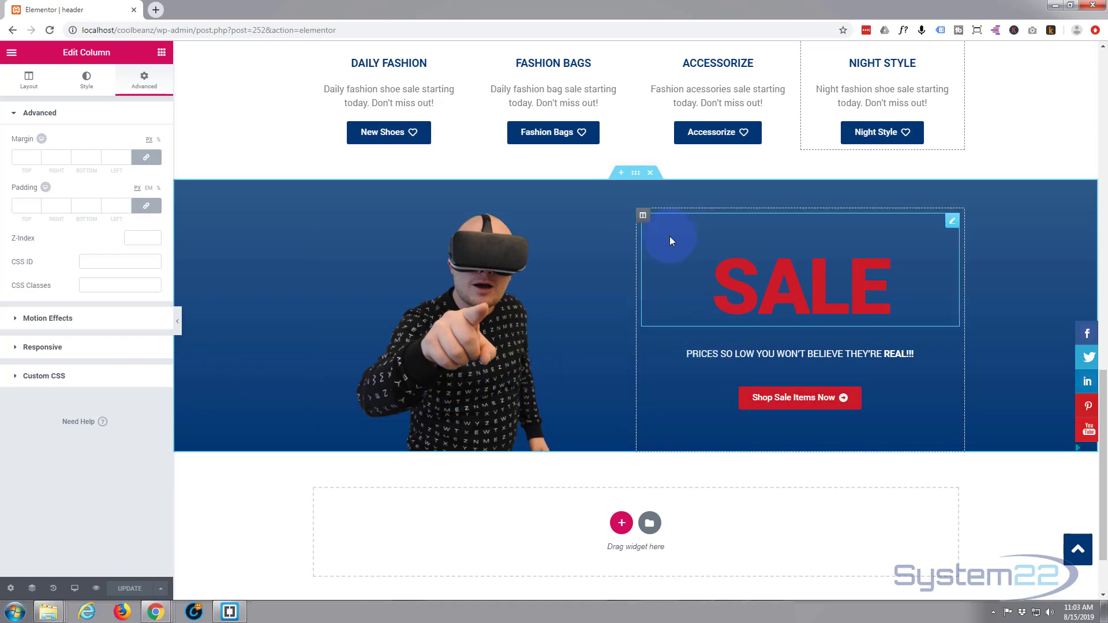
pyautogui.click(635, 174)
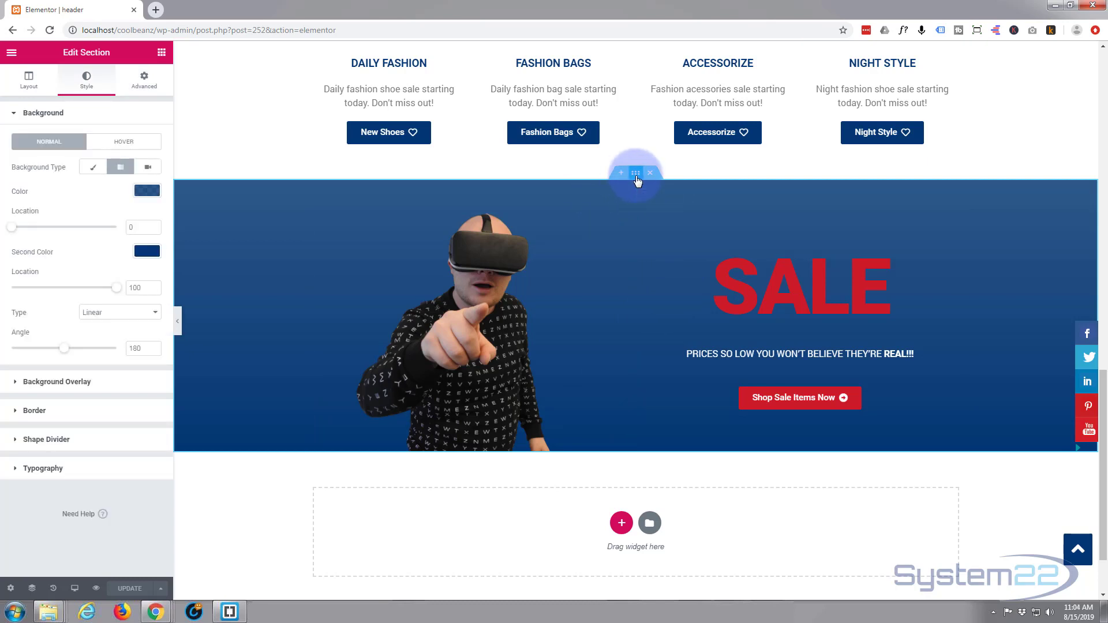
pyautogui.click(144, 79)
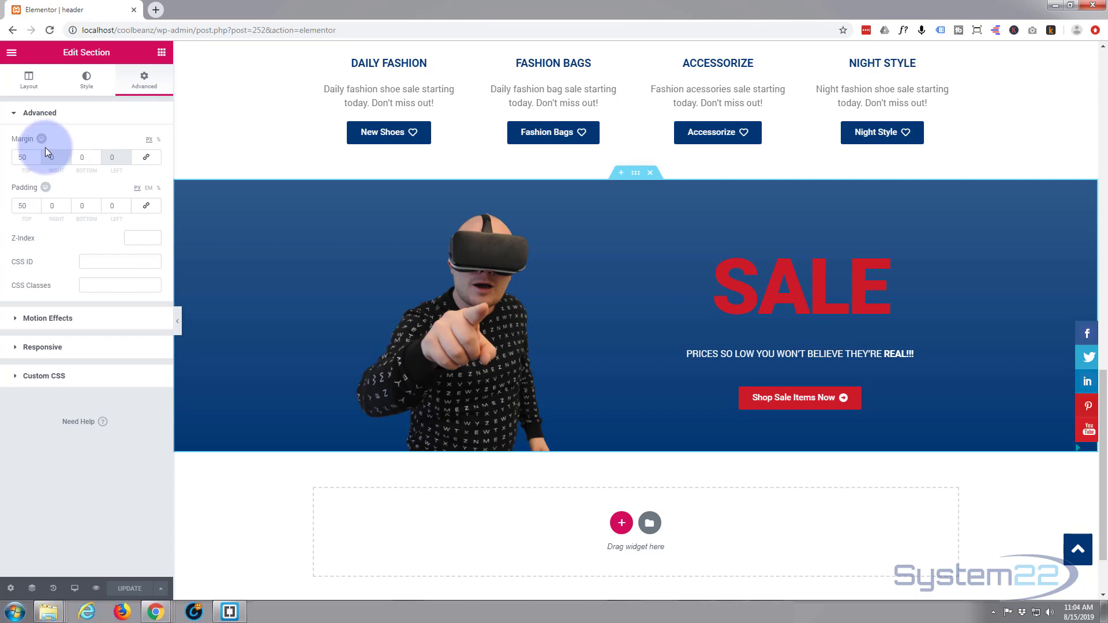
pyautogui.moveTo(28, 159); pyautogui.dragTo(2, 158)
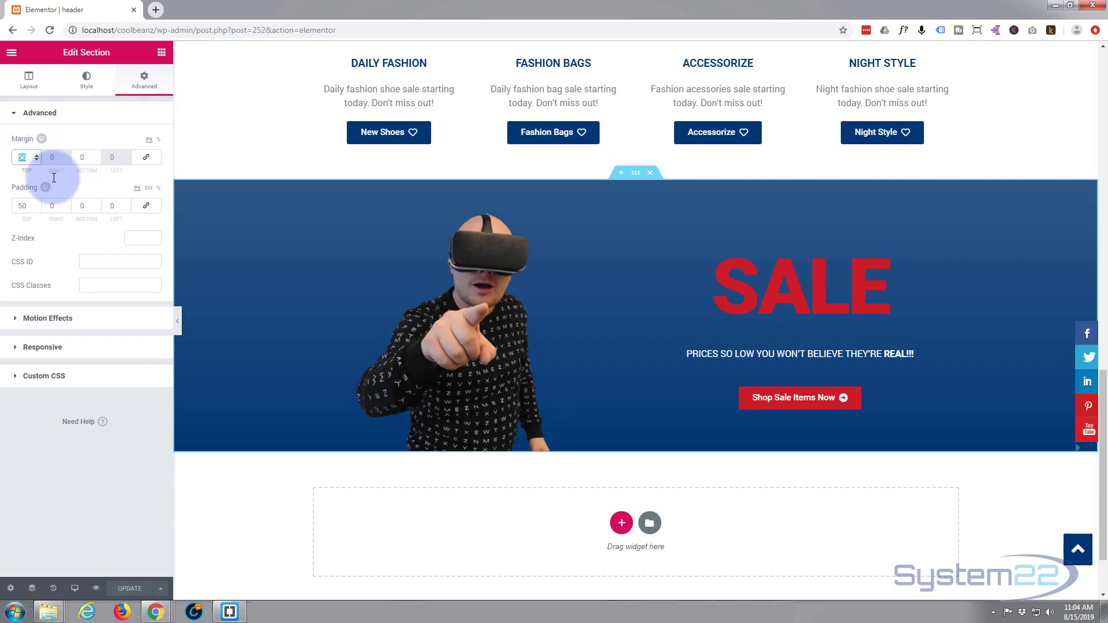
pyautogui.write('0')
pyautogui.moveTo(32, 206); pyautogui.dragTo(3, 211)
pyautogui.write('0')
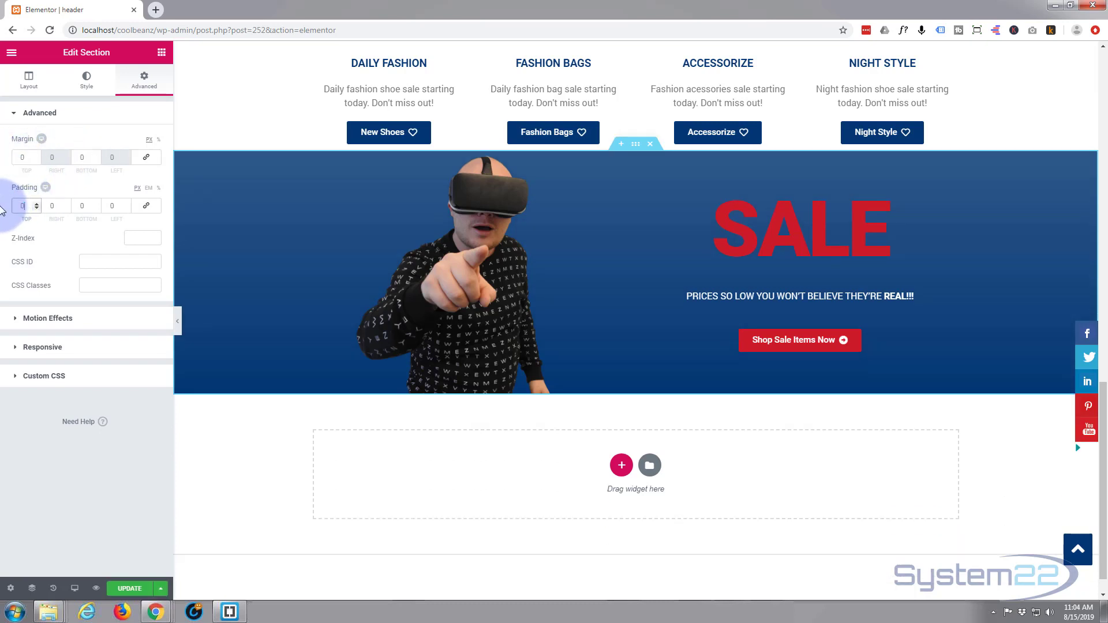
# Set the SALE section's top padding and top margin back to 50 px each.
pyautogui.scroll(1, 257, 462)
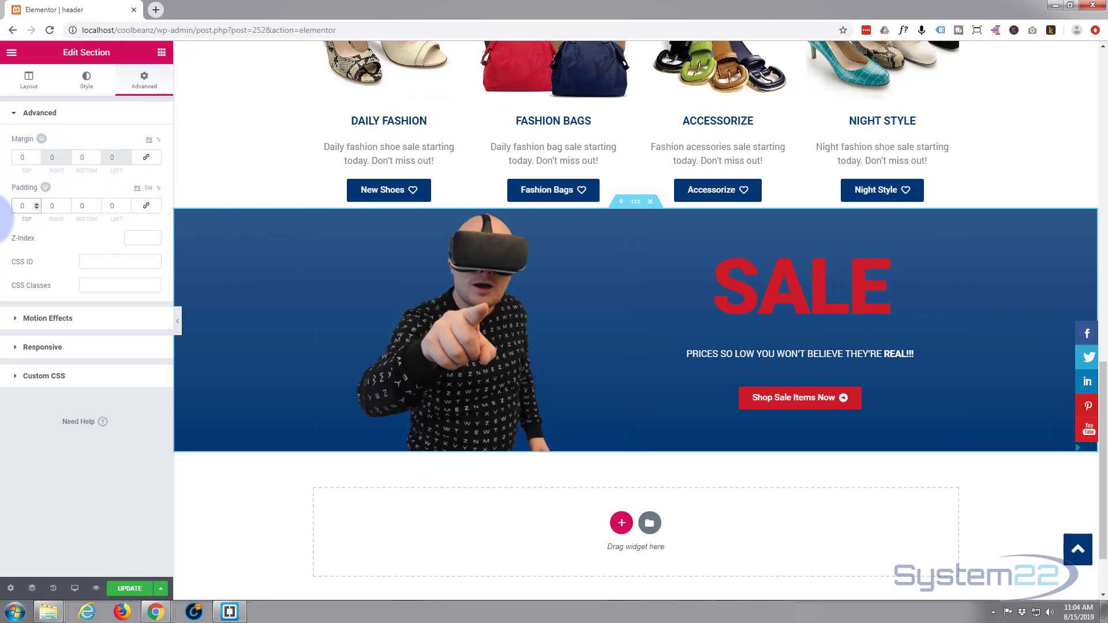
pyautogui.write('50')
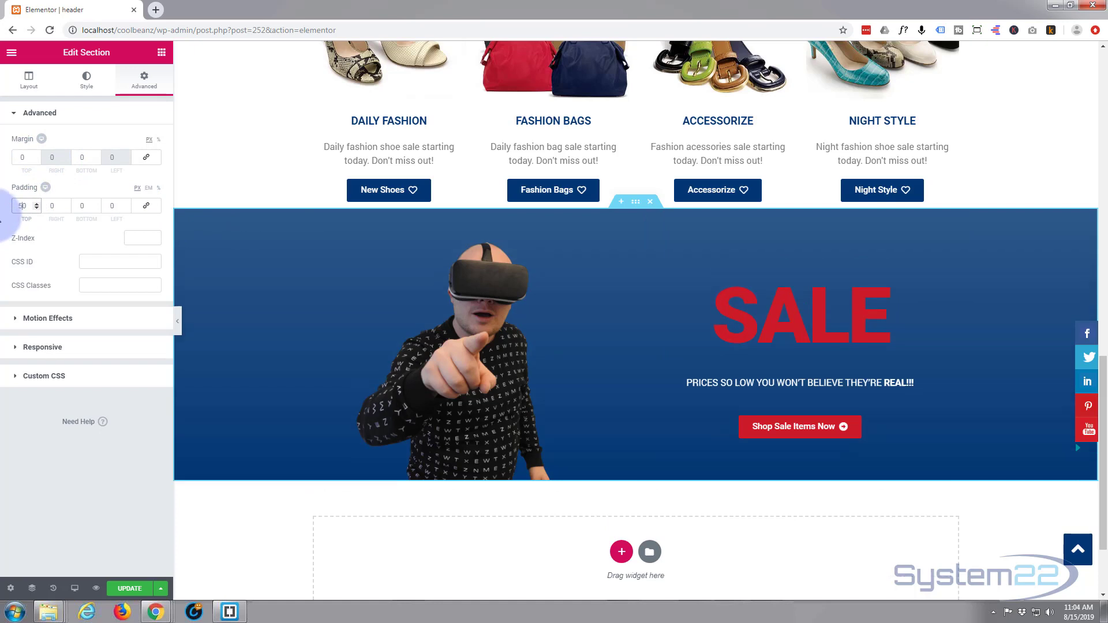
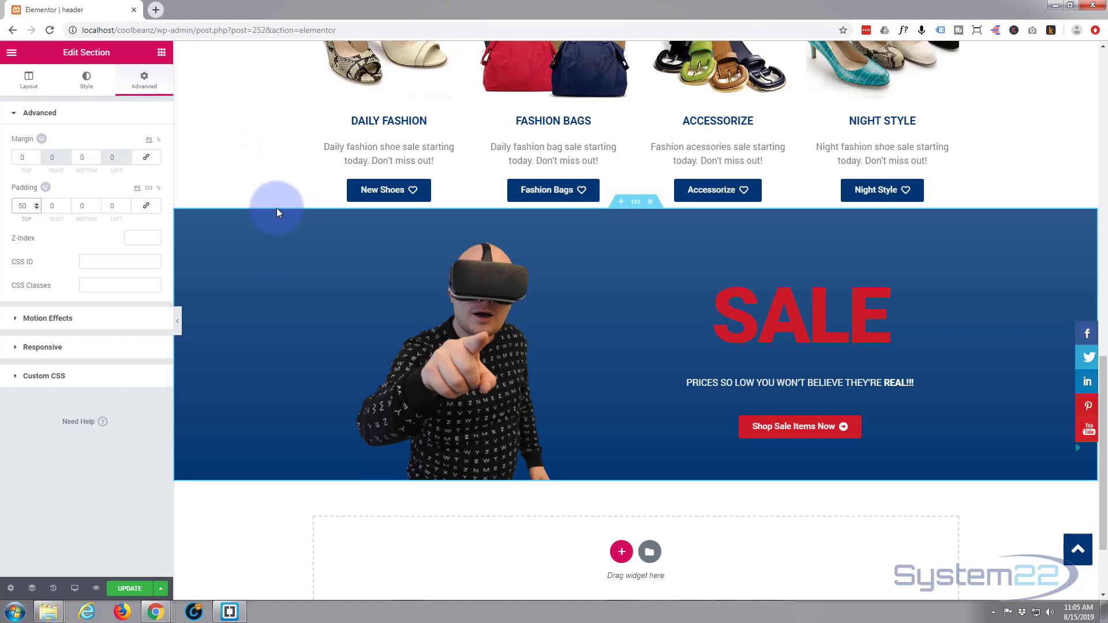
pyautogui.click(19, 157)
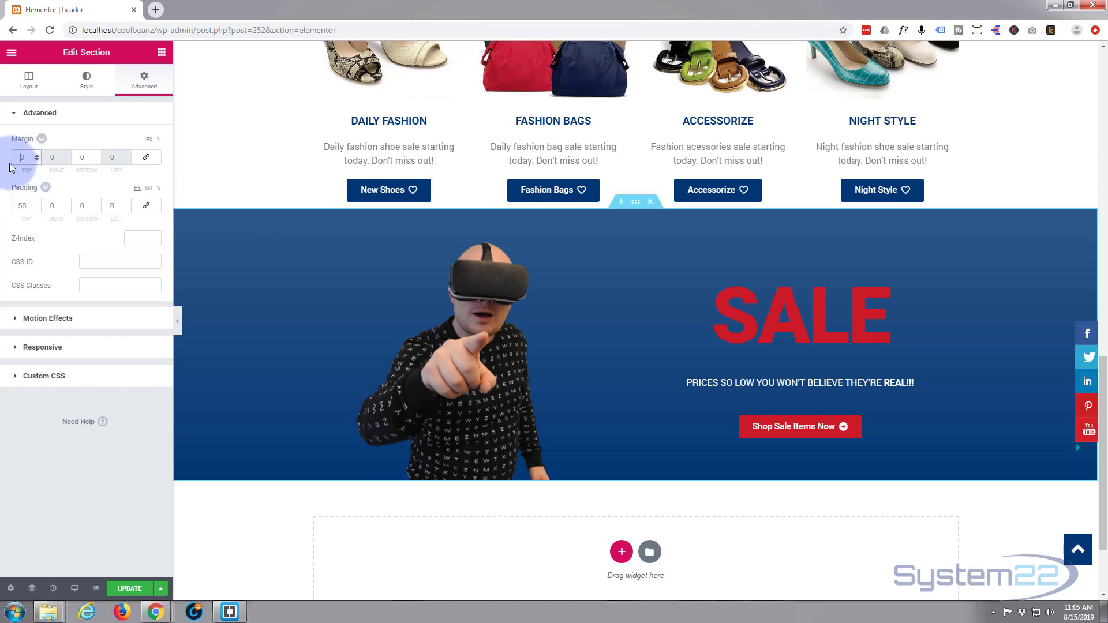
pyautogui.write('50')
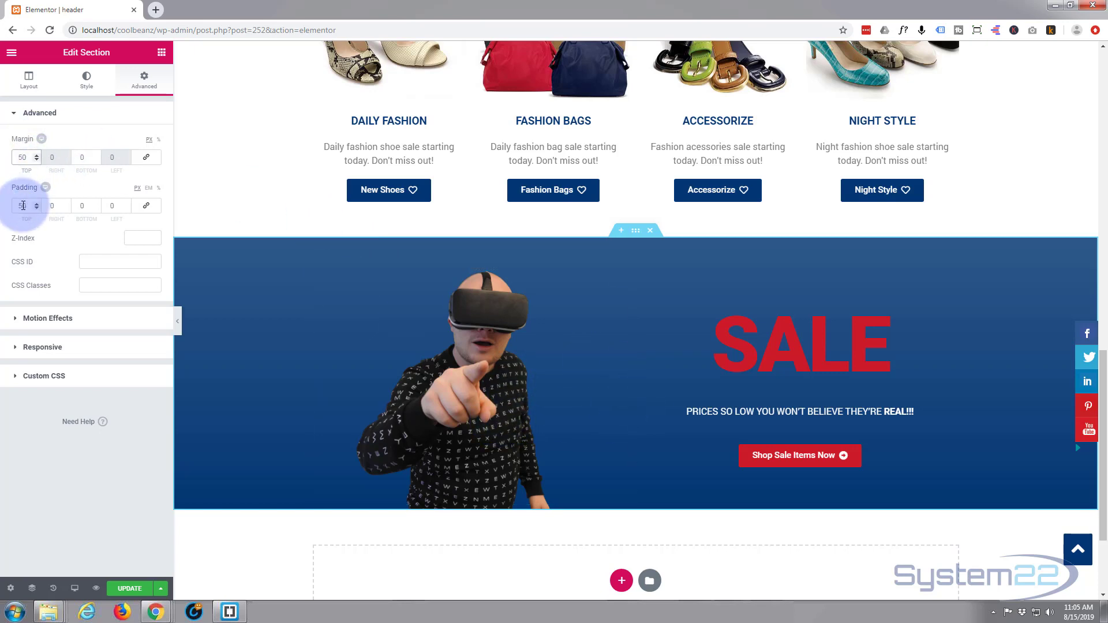
# Set the top margin of the VR headset man image in the SALE section to -20 px.
pyautogui.click(458, 425)
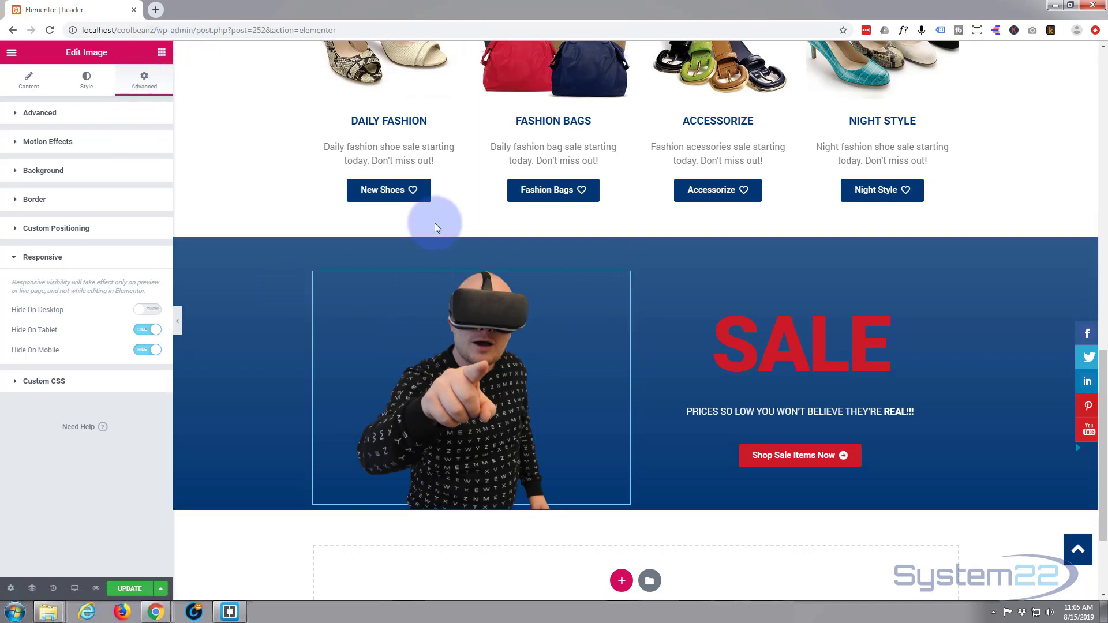
pyautogui.click(429, 276)
pyautogui.click(492, 307)
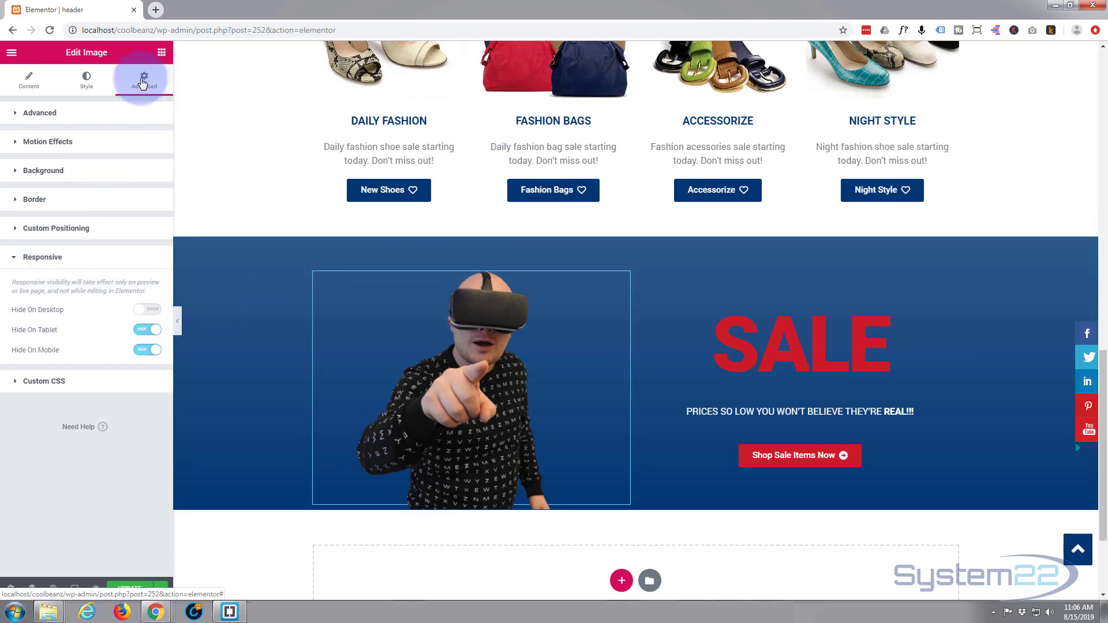
pyautogui.click(68, 113)
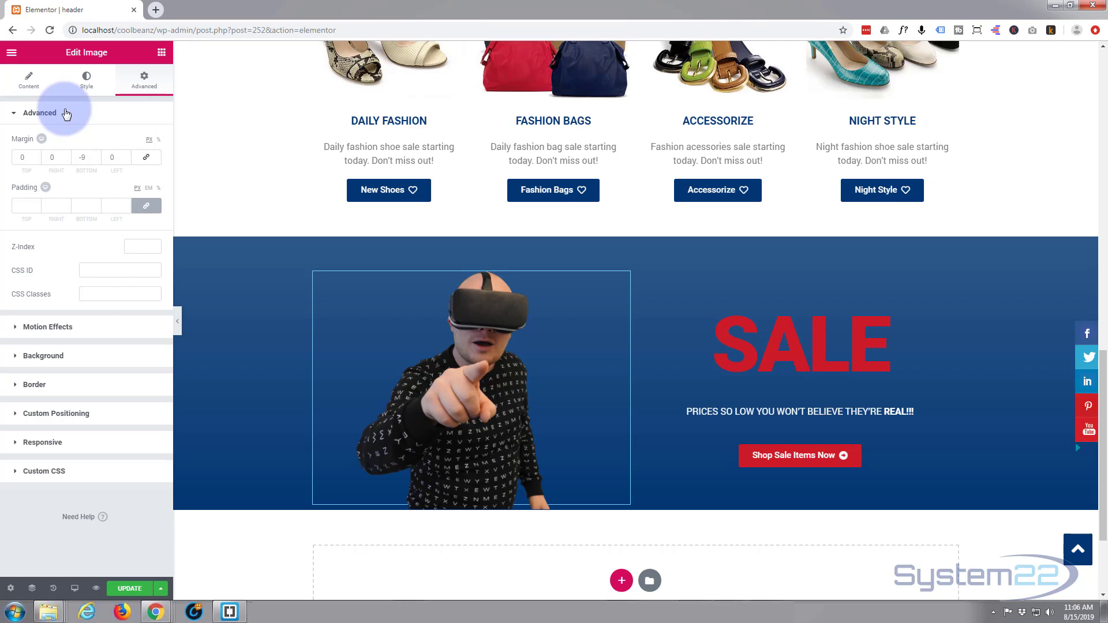
pyautogui.click(22, 160)
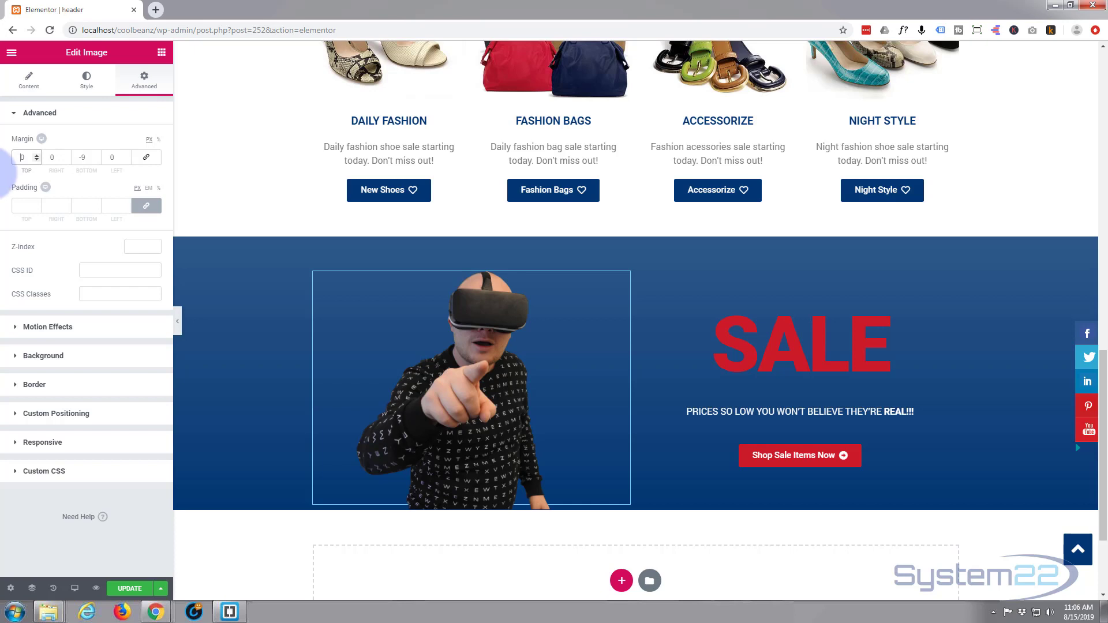
pyautogui.write('-20')
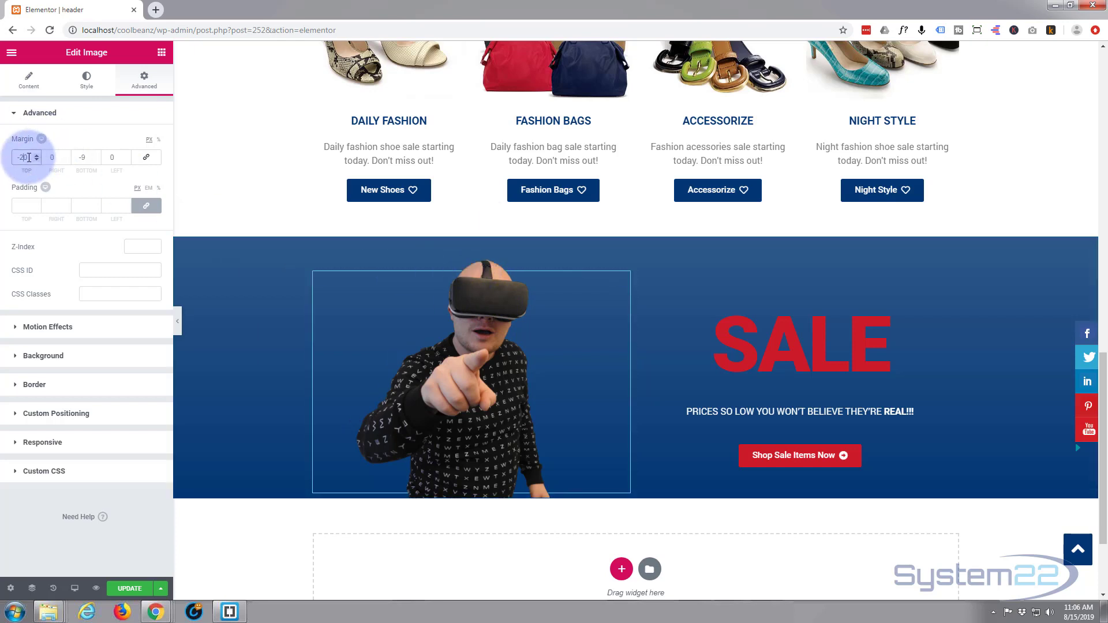
# Lower the VR headset image's top margin progressively to -186 px and on to -223 px.
pyautogui.moveTo(37, 161); pyautogui.dragTo(36, 160)
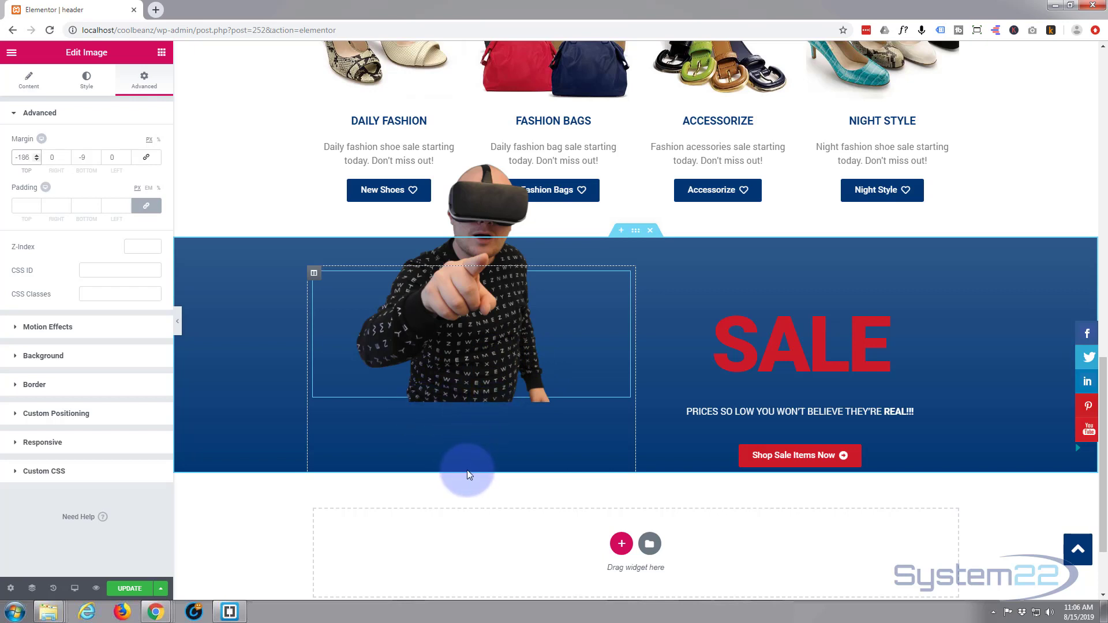
pyautogui.click(29, 157)
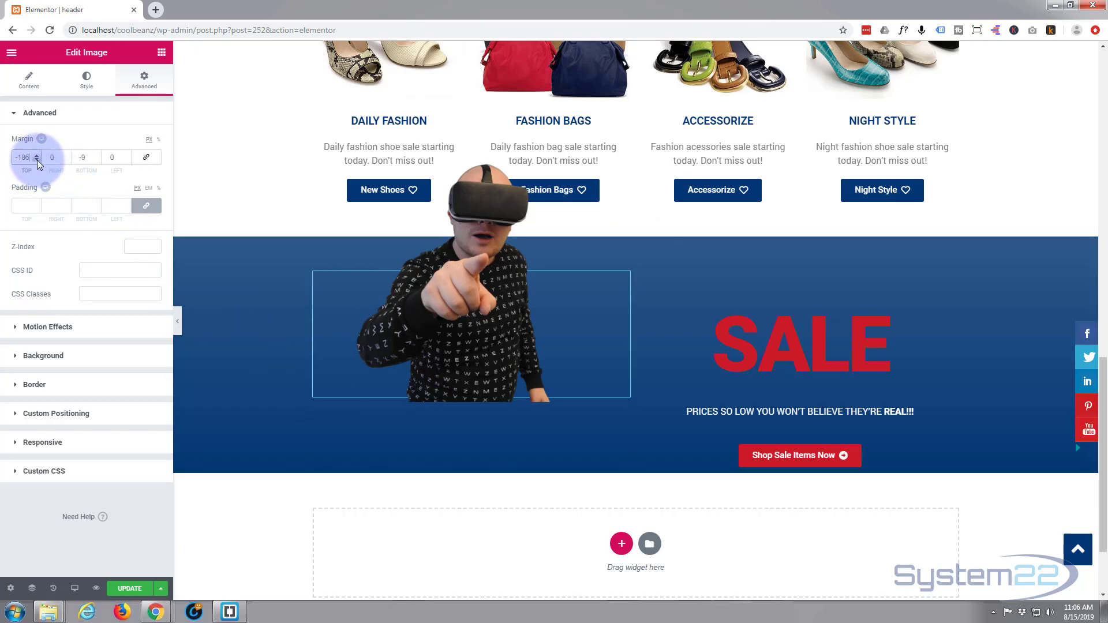
pyautogui.moveTo(34, 160); pyautogui.dragTo(33, 160)
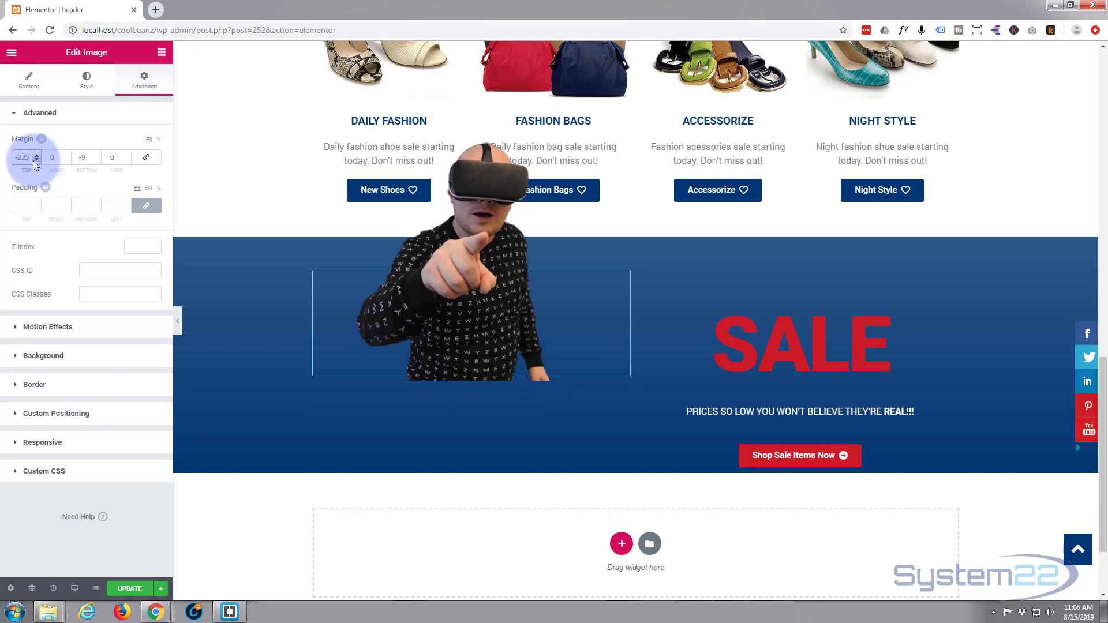
# Reset the VR headset image's top margin to 0 px.
pyautogui.doubleClick(33, 161)
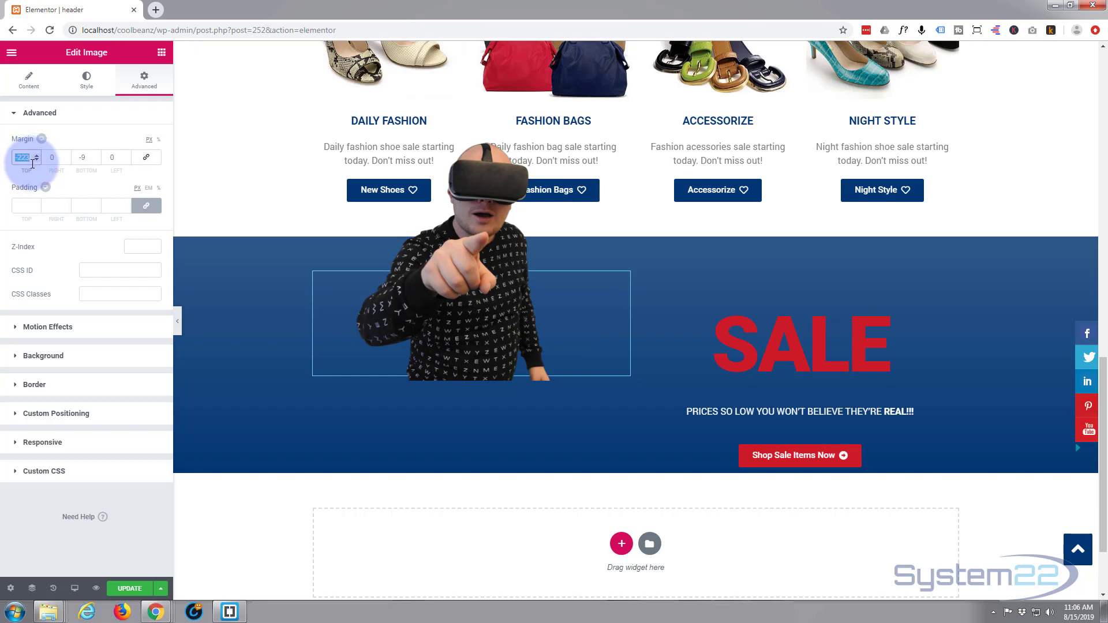
pyautogui.write('0')
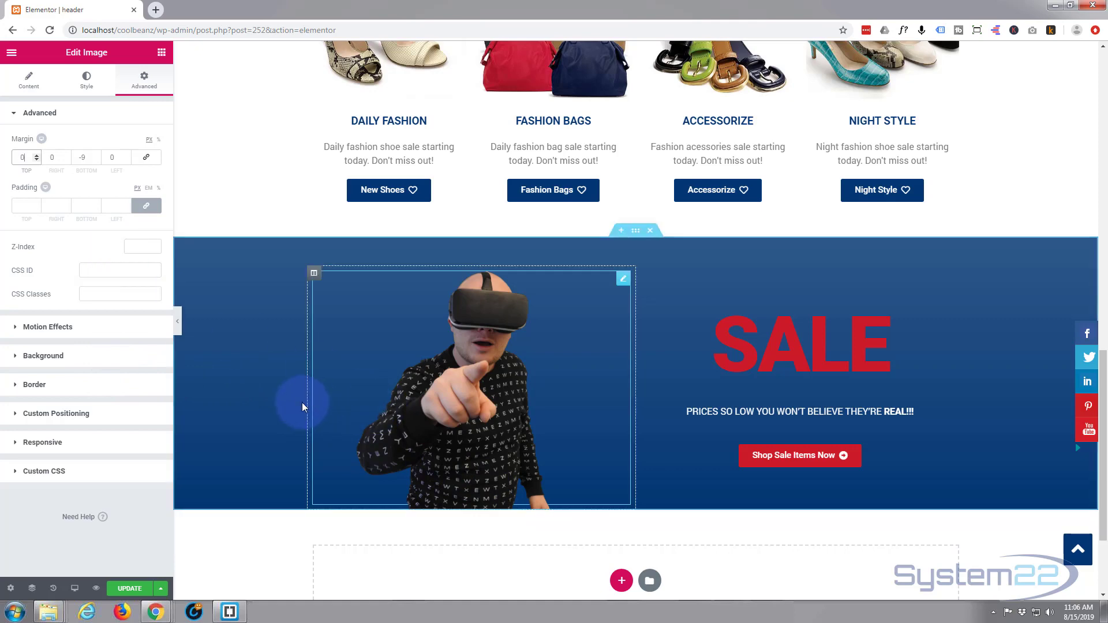
pyautogui.scroll(1, 242, 404)
pyautogui.scroll(2, 241, 401)
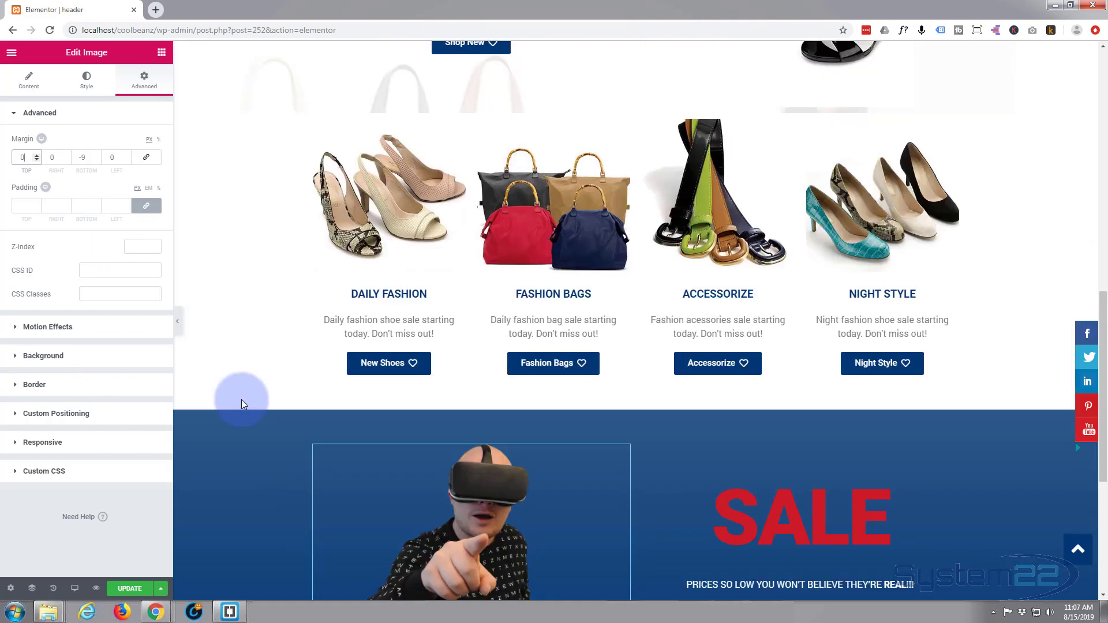
# Set the Daily Fashion column's padding to 25 px on all four sides.
pyautogui.scroll(1, 243, 399)
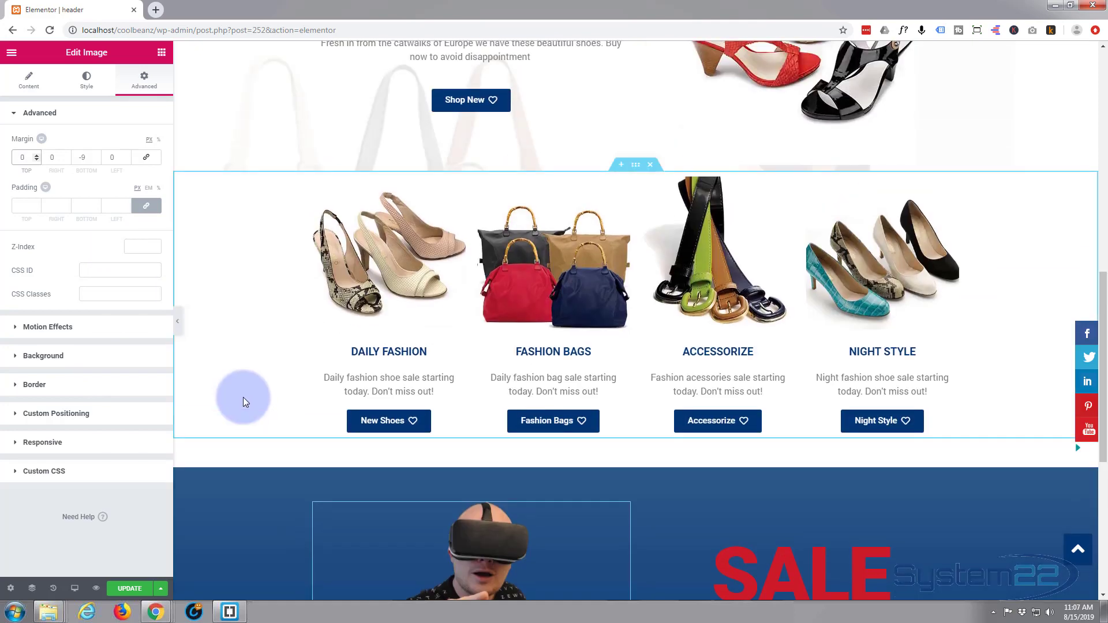
pyautogui.scroll(2, 244, 397)
pyautogui.scroll(-1, 243, 397)
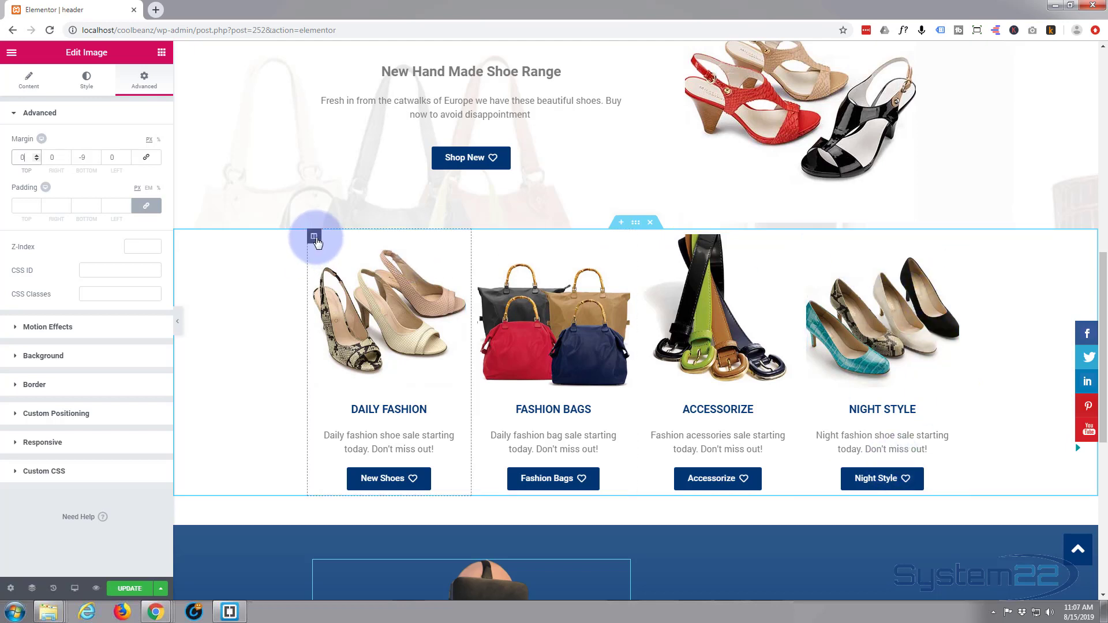
pyautogui.click(314, 237)
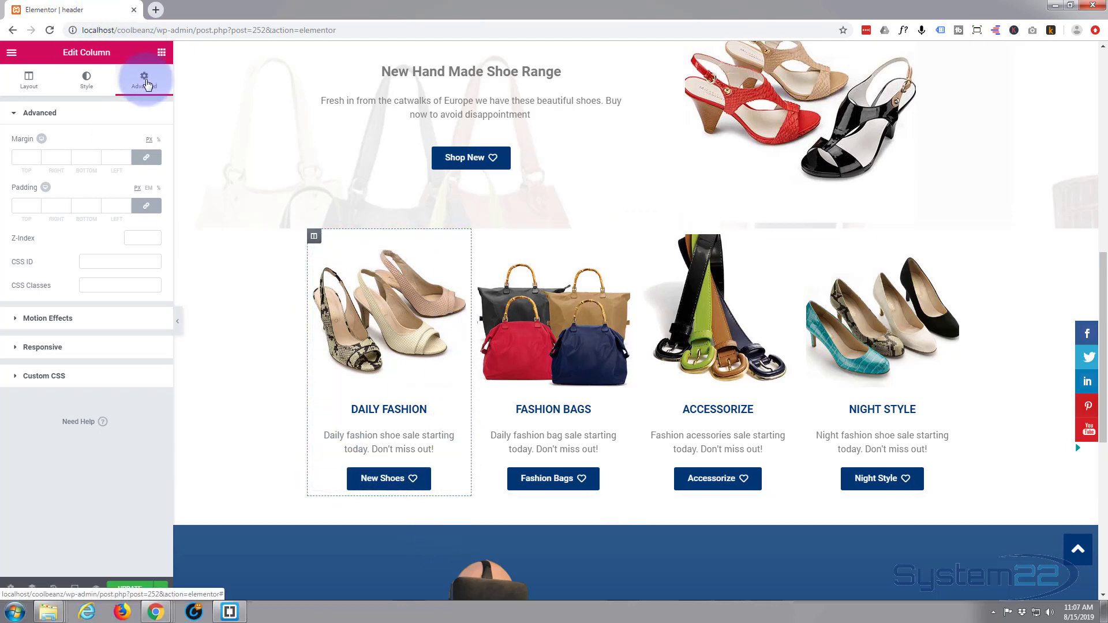
pyautogui.click(20, 243)
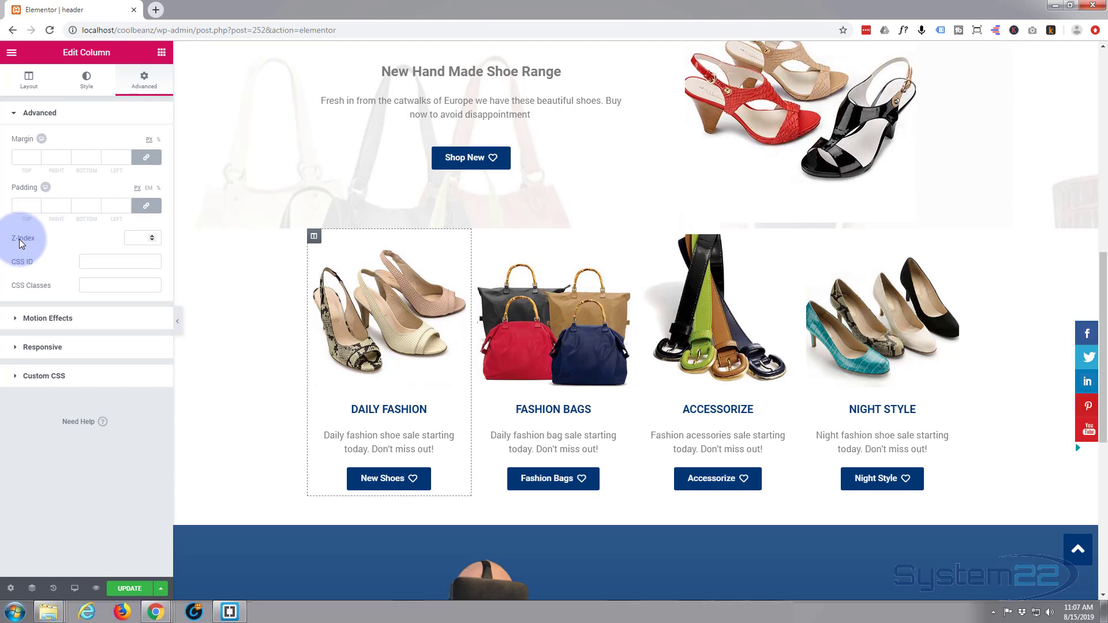
pyautogui.click(23, 202)
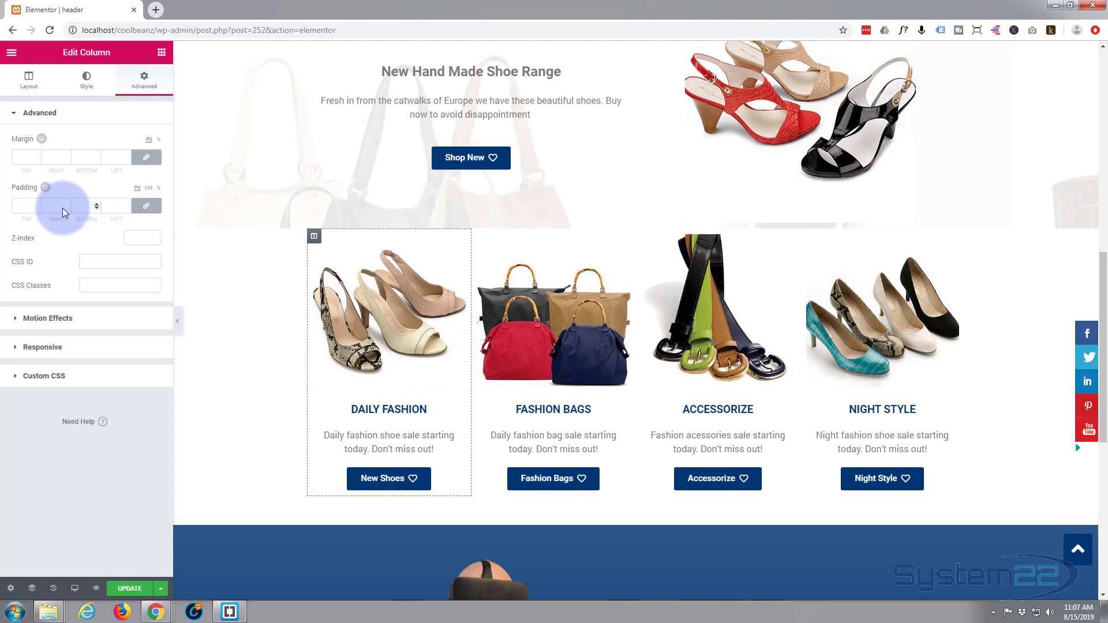
pyautogui.click(24, 205)
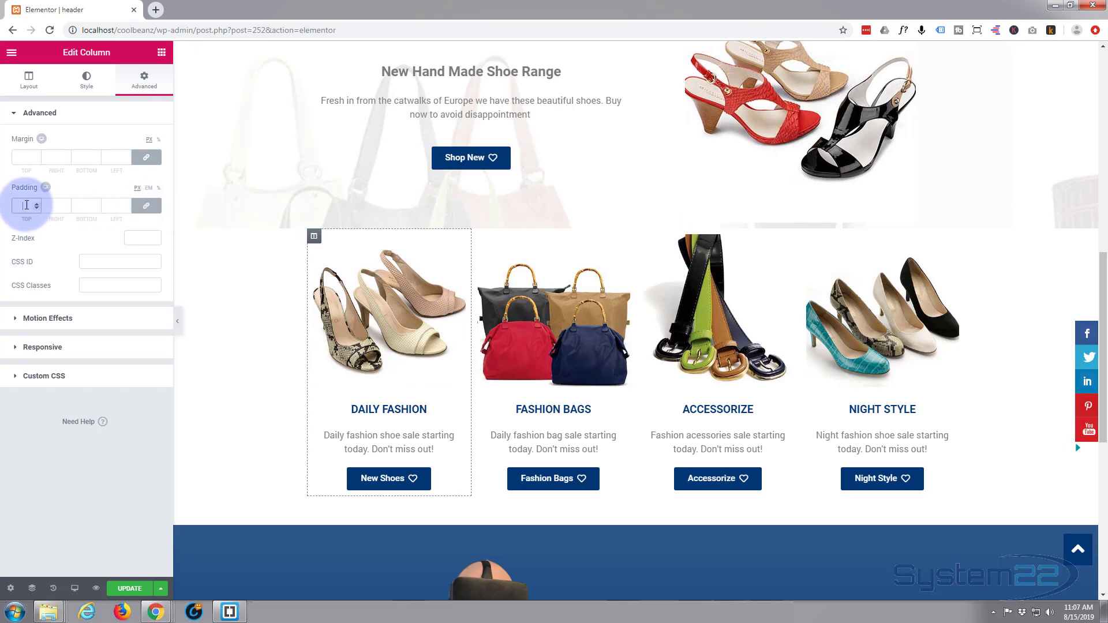
pyautogui.write('25')
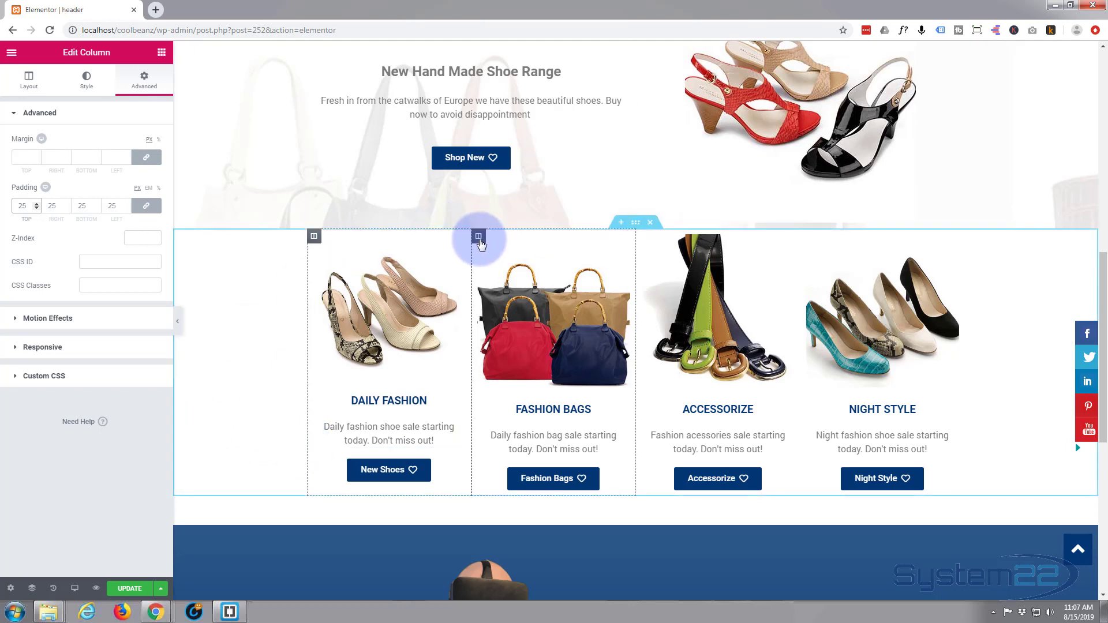
# Set the padding of the Fashion Bags and Accessorize columns to 25 px on all four sides.
pyautogui.click(479, 237)
pyautogui.click(19, 206)
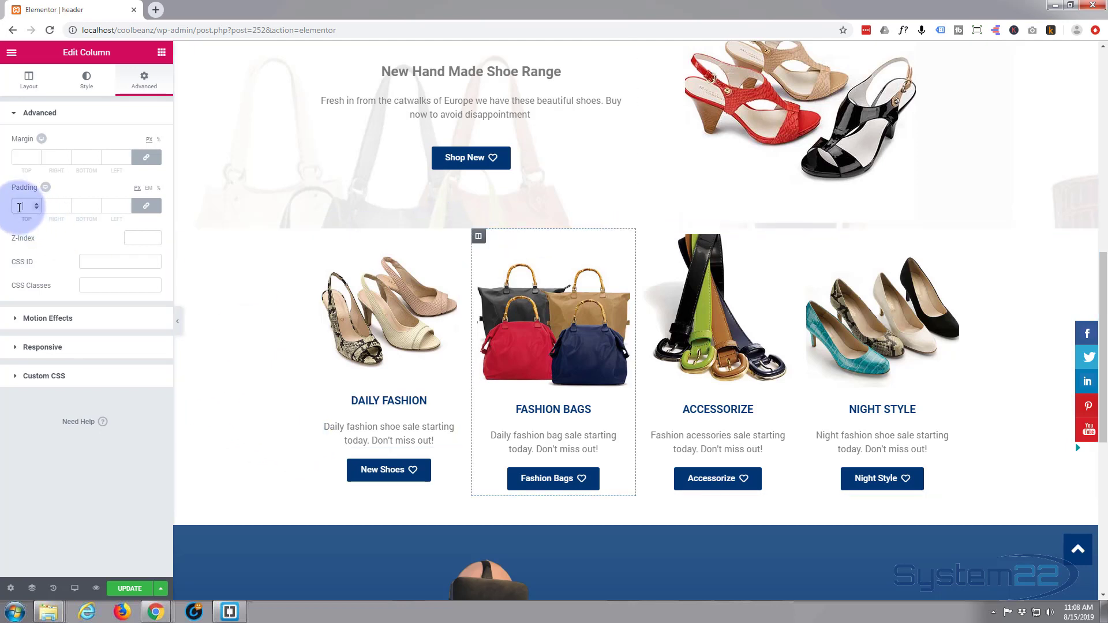
pyautogui.write('25')
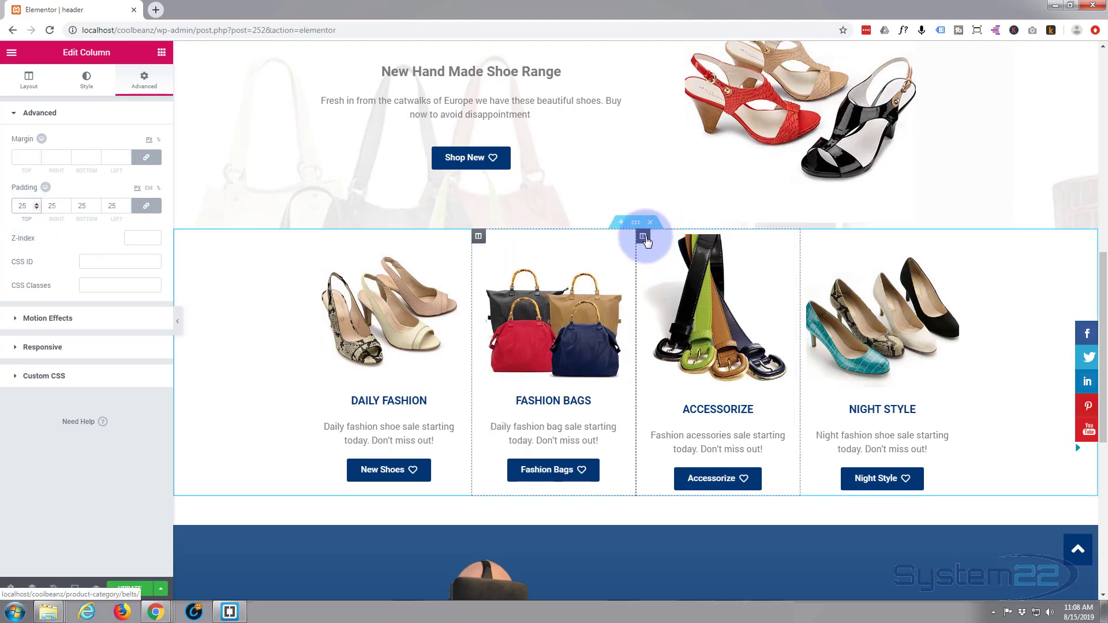
pyautogui.click(644, 237)
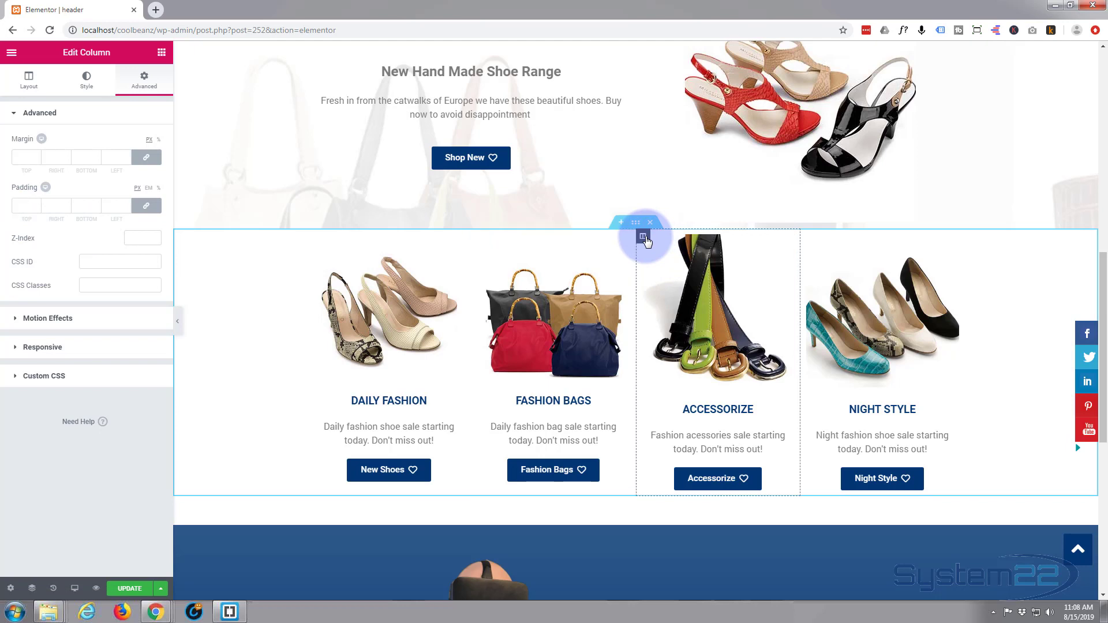
pyautogui.click(21, 207)
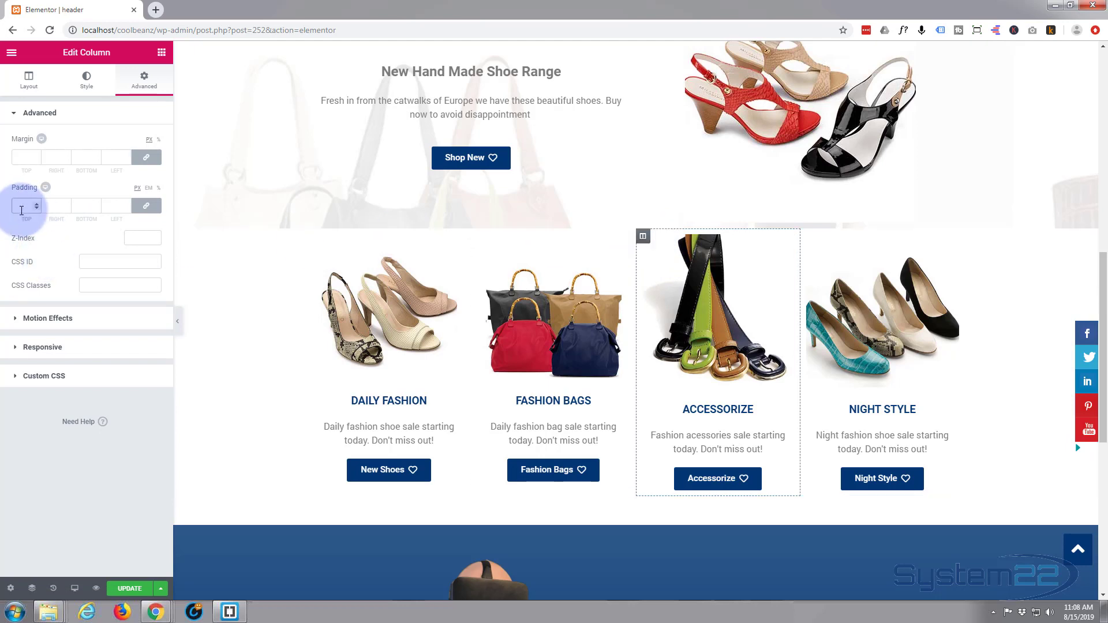
pyautogui.write('25')
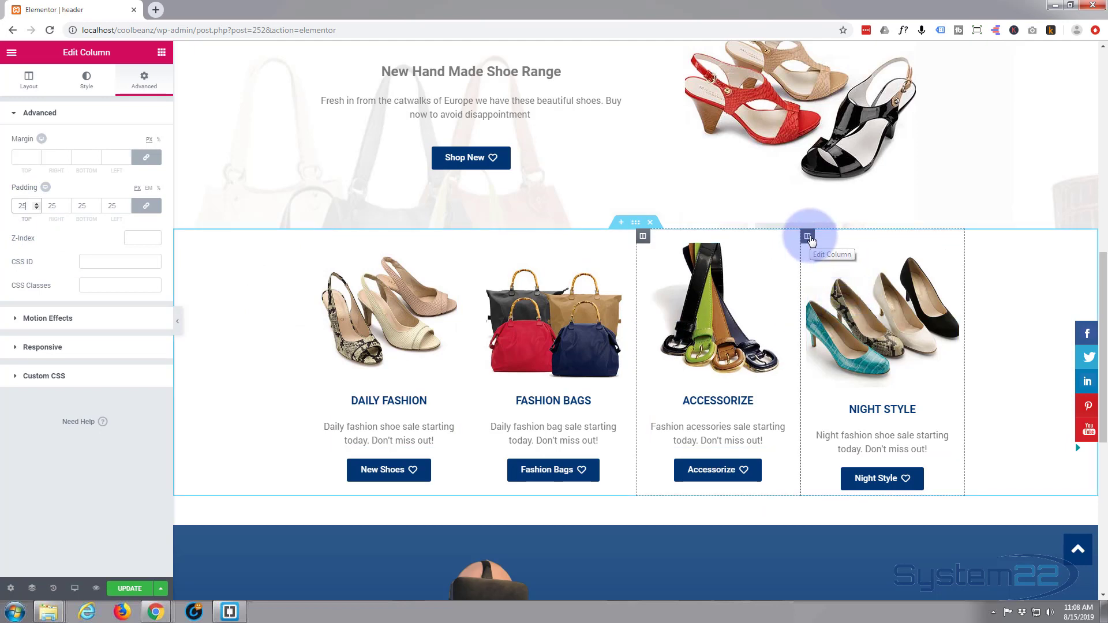
# Set the Night Style column's padding to 25 px on all four sides and unlink its padding values.
pyautogui.click(807, 238)
pyautogui.click(34, 204)
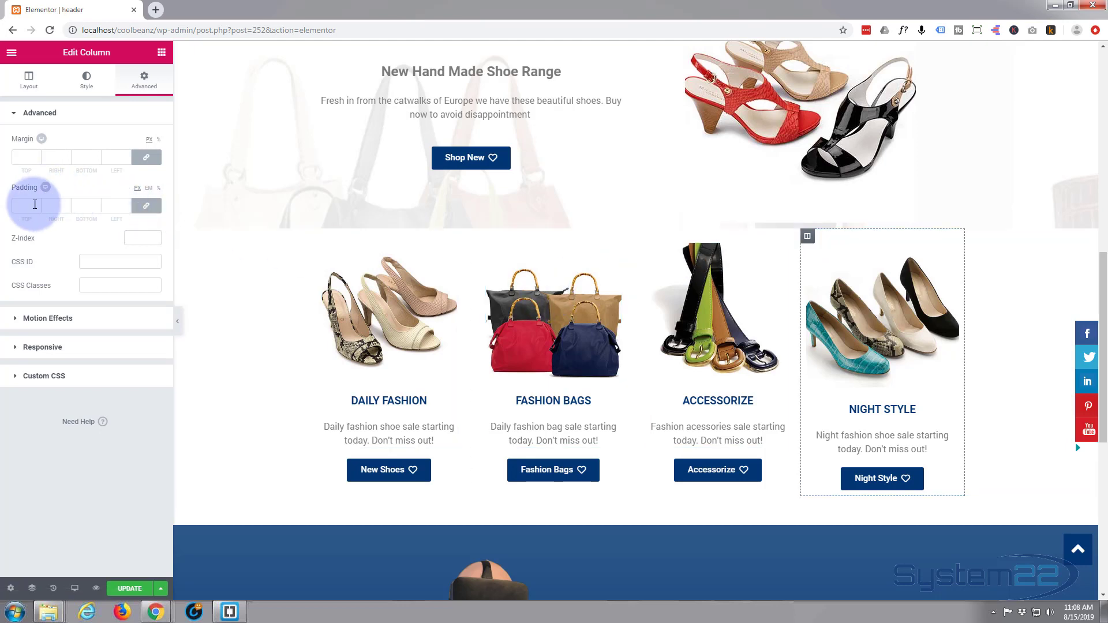
pyautogui.write('25')
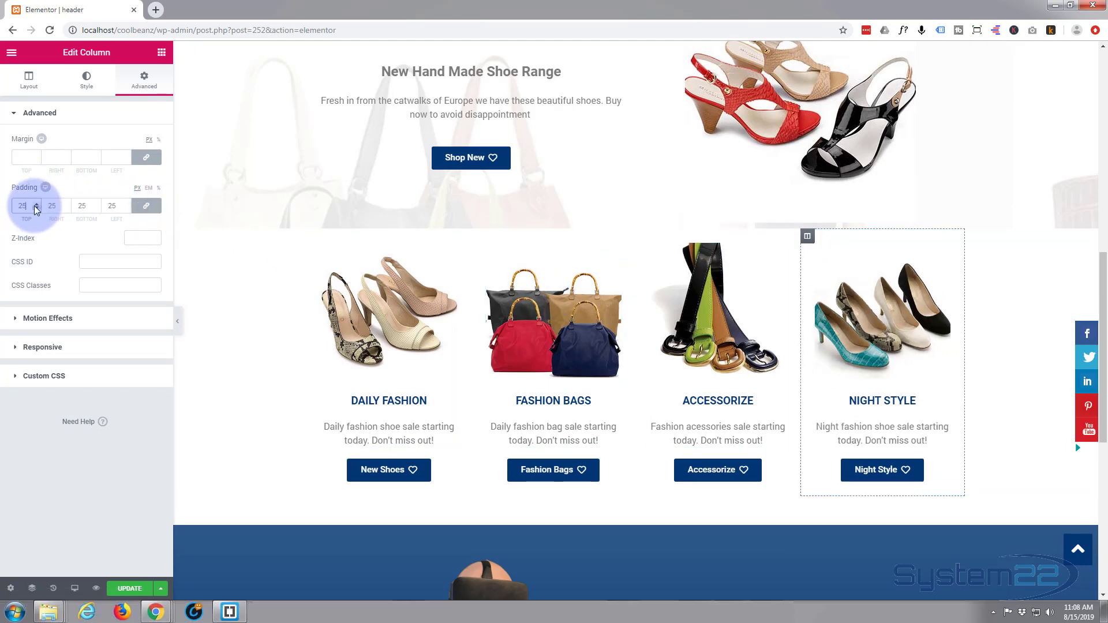
pyautogui.click(147, 207)
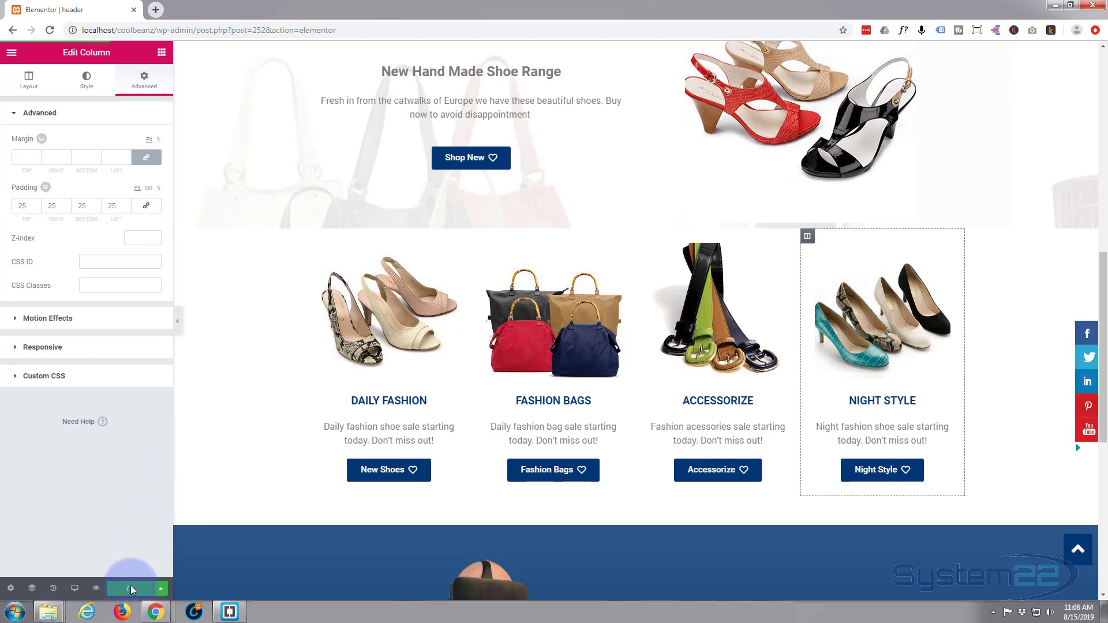
# Update the page and open its preview to examine the spacing of the four product columns and the SALE section.
pyautogui.click(131, 587)
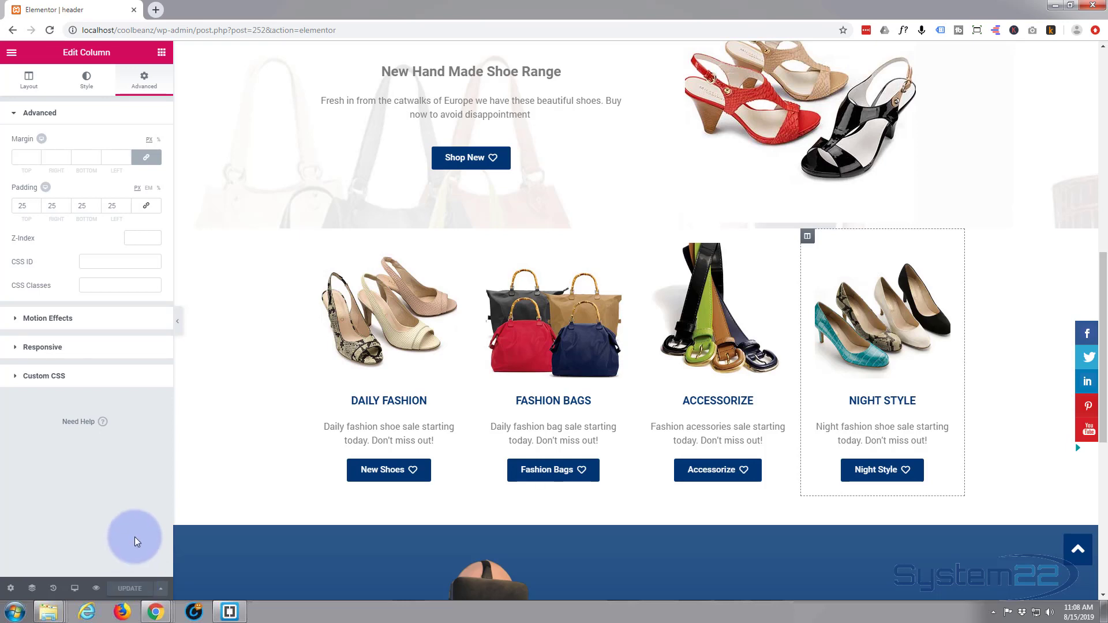
pyautogui.click(95, 589)
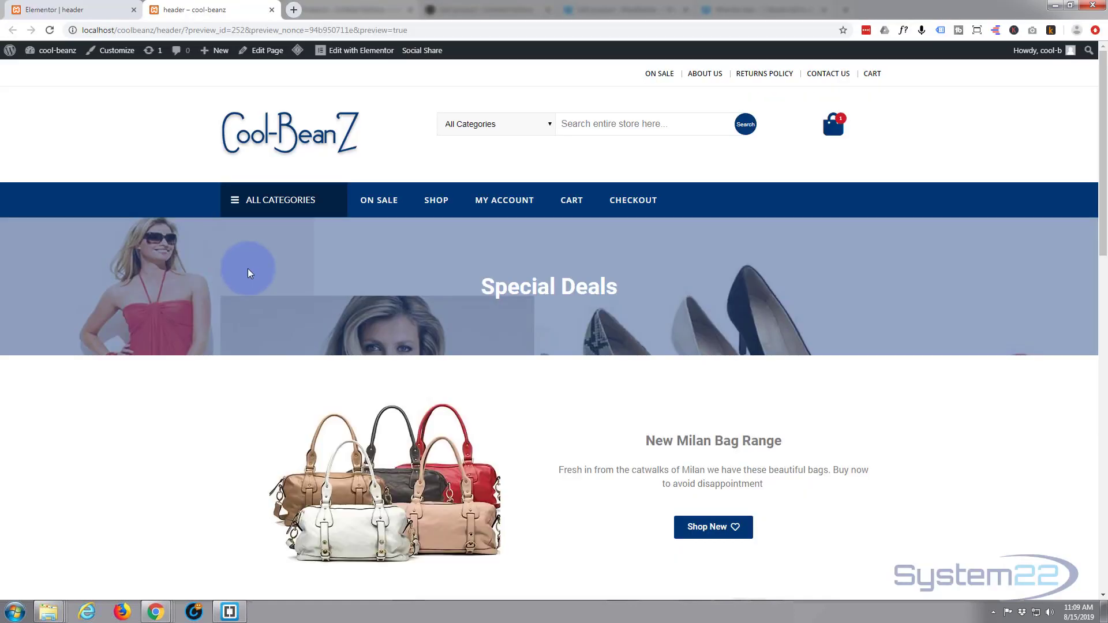
pyautogui.scroll(-3, 248, 268)
pyautogui.scroll(-4, 248, 269)
pyautogui.scroll(-5, 248, 269)
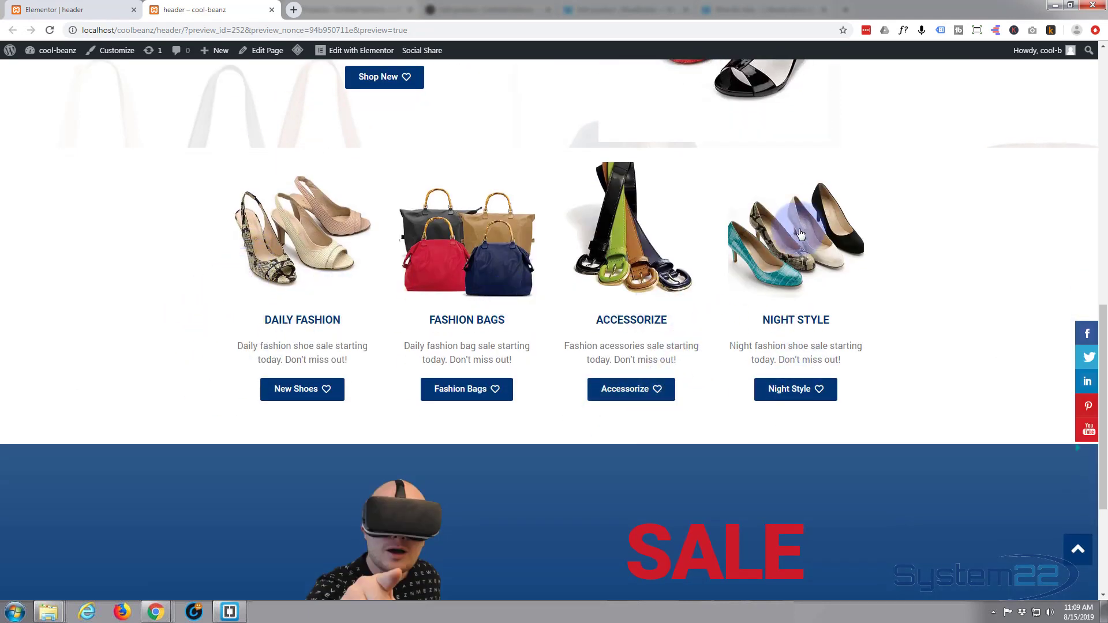
pyautogui.scroll(1, 1000, 331)
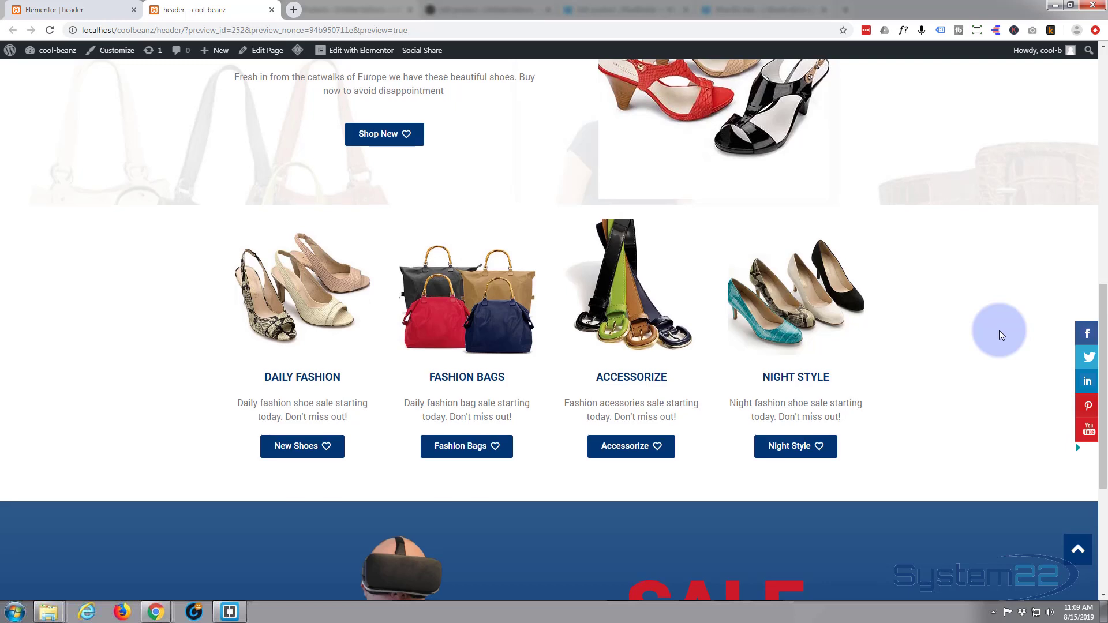
pyautogui.scroll(-1, 1000, 334)
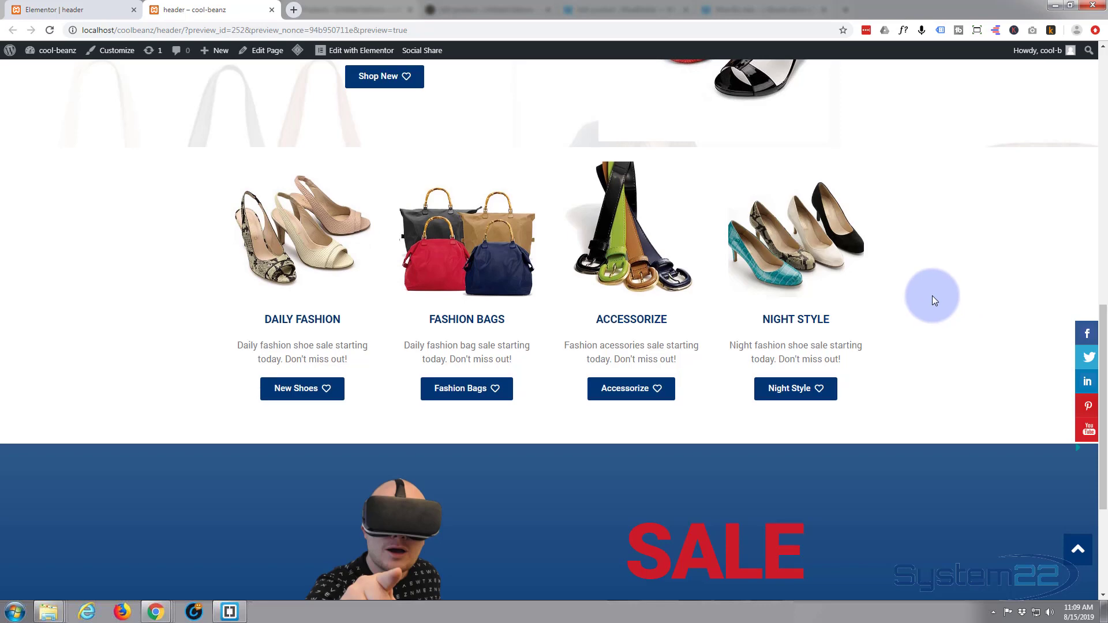
pyautogui.scroll(-2, 932, 295)
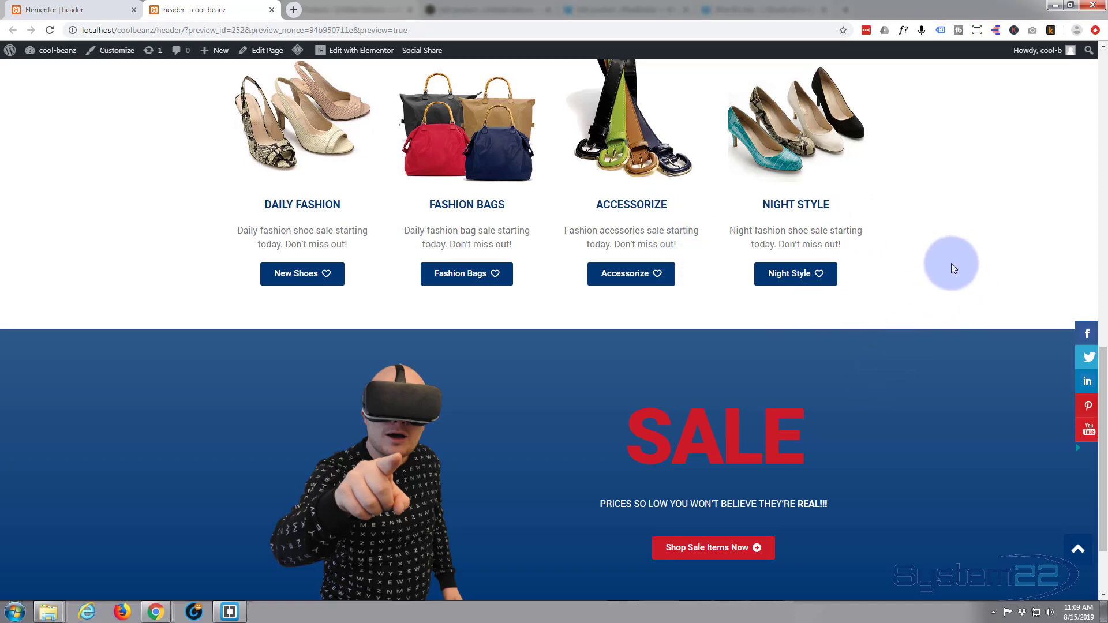
pyautogui.scroll(-2, 951, 263)
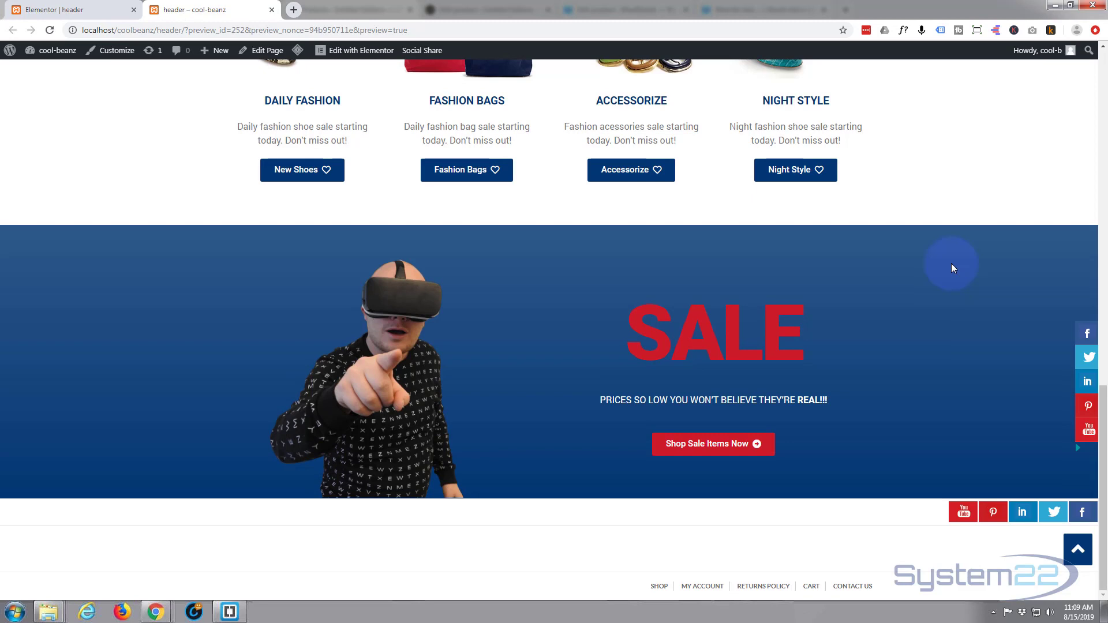